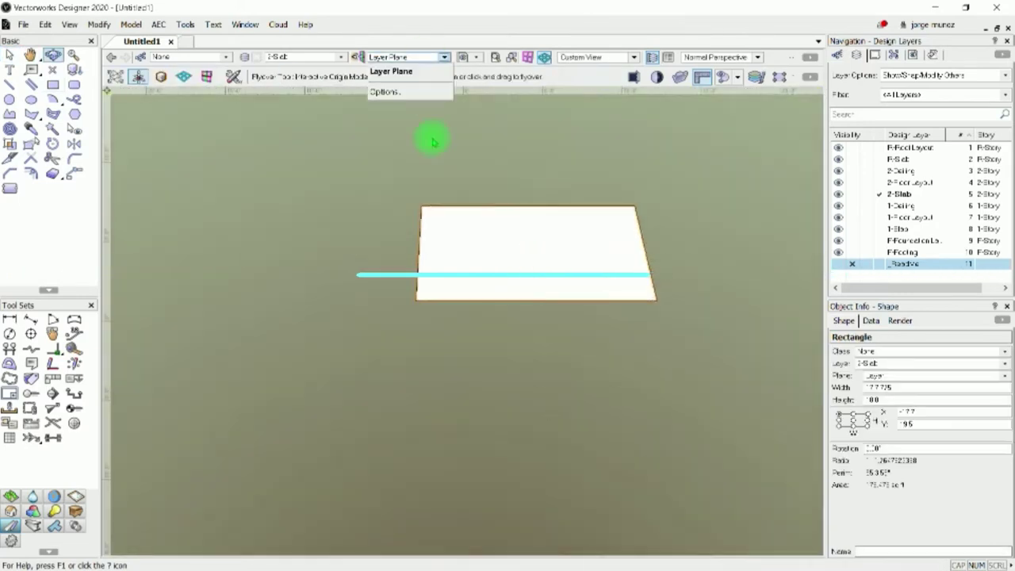
Extrude the bathroom rectangle on the 2-Slab layer into a 3D floor object.
{"action": "left_click", "coordinate": [158, 24]}
{"action": "left_click", "coordinate": [12, 511]}
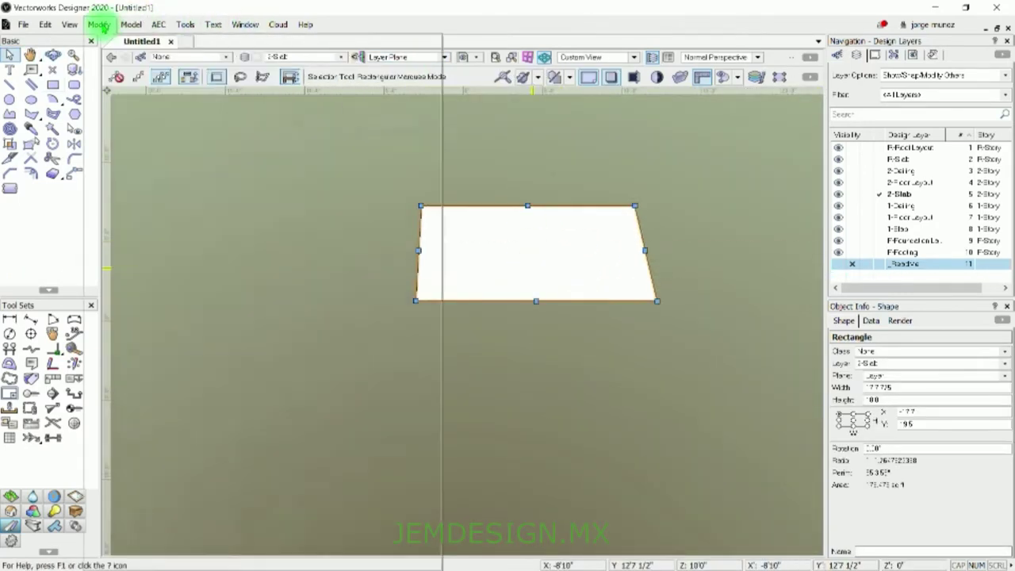
{"action": "left_click", "coordinate": [159, 23]}
{"action": "mouse_move", "coordinate": [200, 205]}
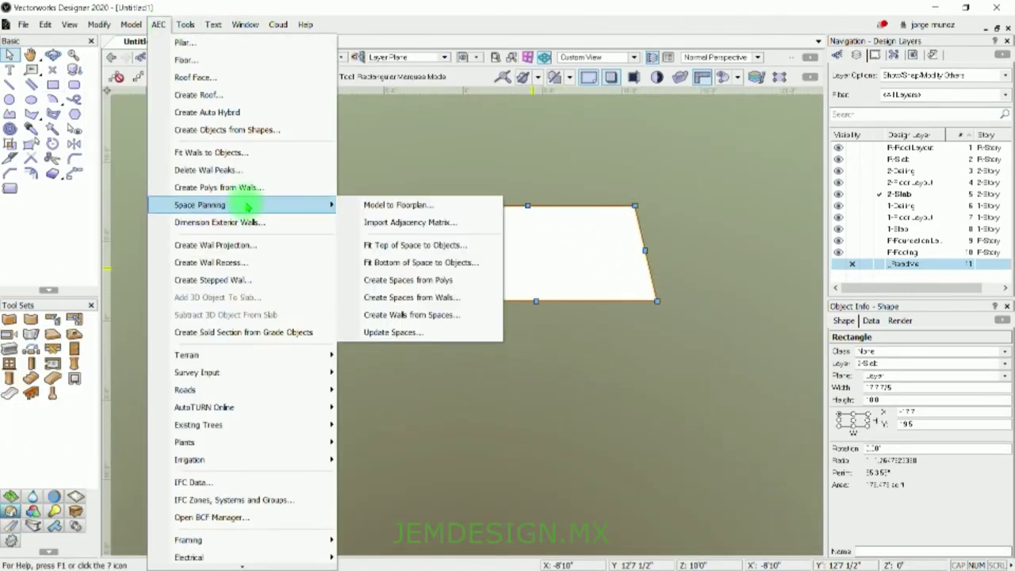
{"action": "left_click", "coordinate": [152, 12]}
{"action": "left_click", "coordinate": [131, 24]}
{"action": "left_click", "coordinate": [158, 118]}
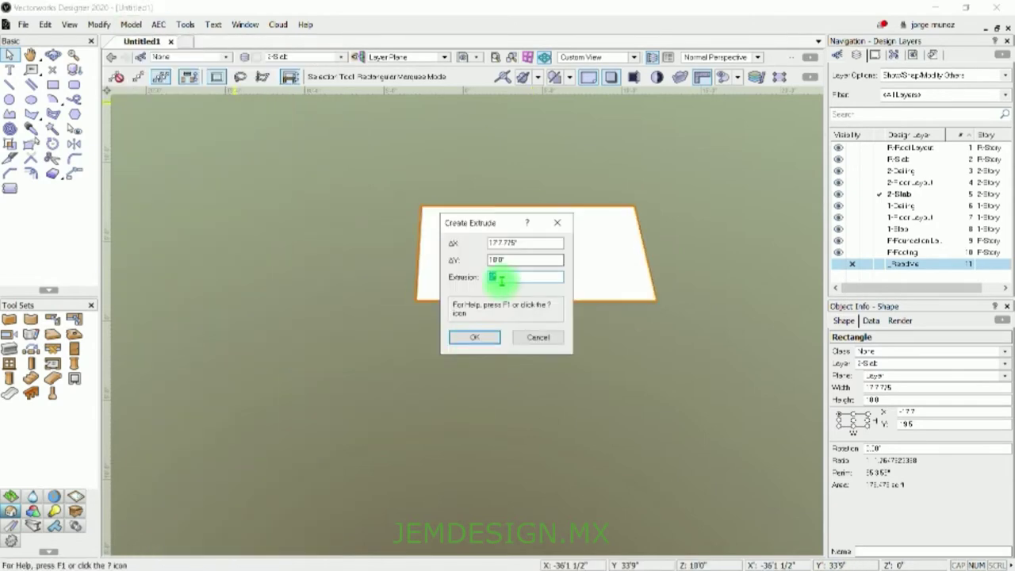
{"action": "key", "text": "Return"}
{"action": "key", "text": "9"}
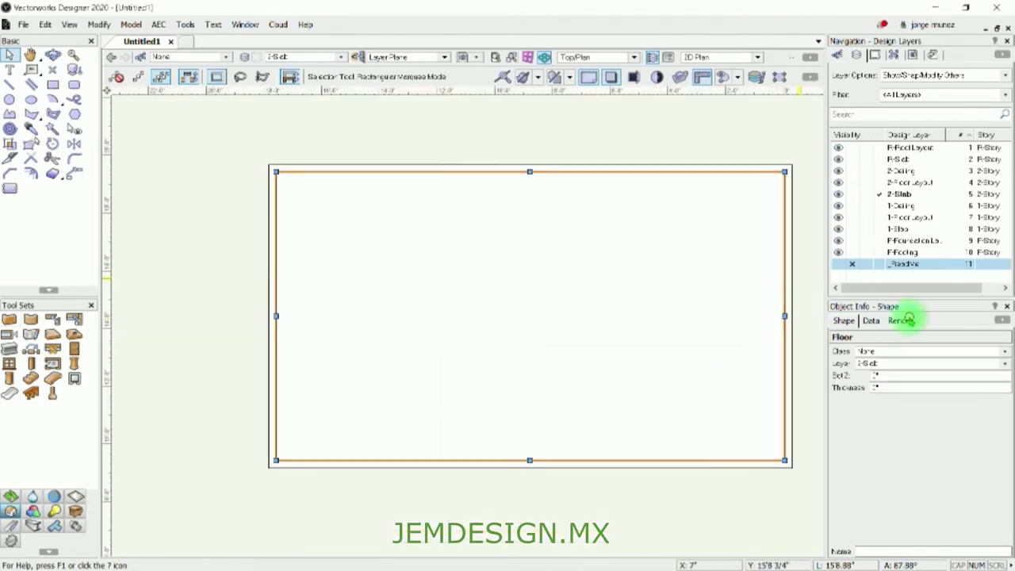
{"action": "left_click", "coordinate": [890, 458]}
Apply the Porcelain RT texture to the floor.
{"action": "left_click", "coordinate": [881, 450]}
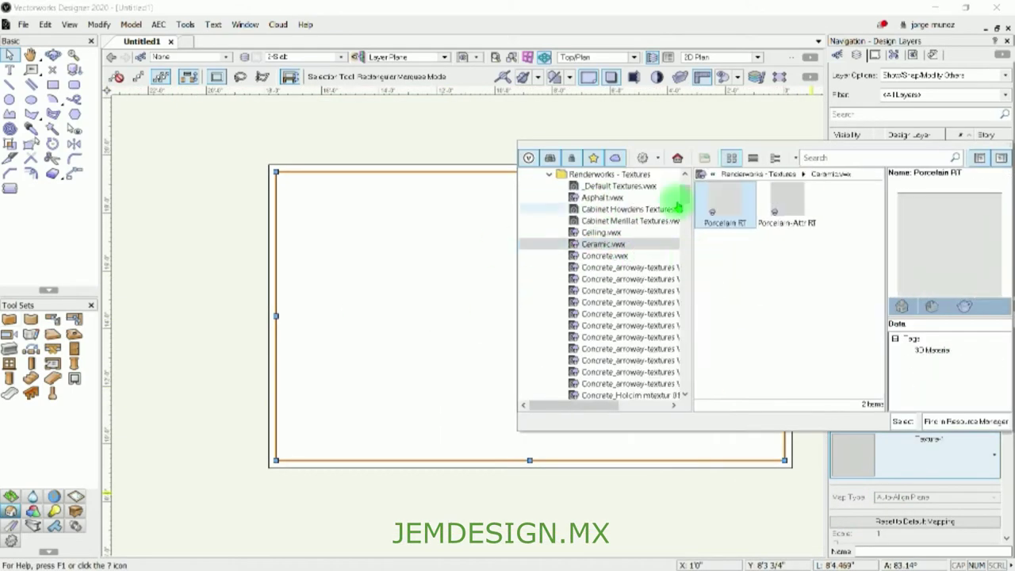
{"action": "mouse_move", "coordinate": [687, 272]}
{"action": "left_mouse_down"}
{"action": "mouse_move", "coordinate": [687, 394]}
{"action": "mouse_move", "coordinate": [687, 179]}
{"action": "left_mouse_up"}
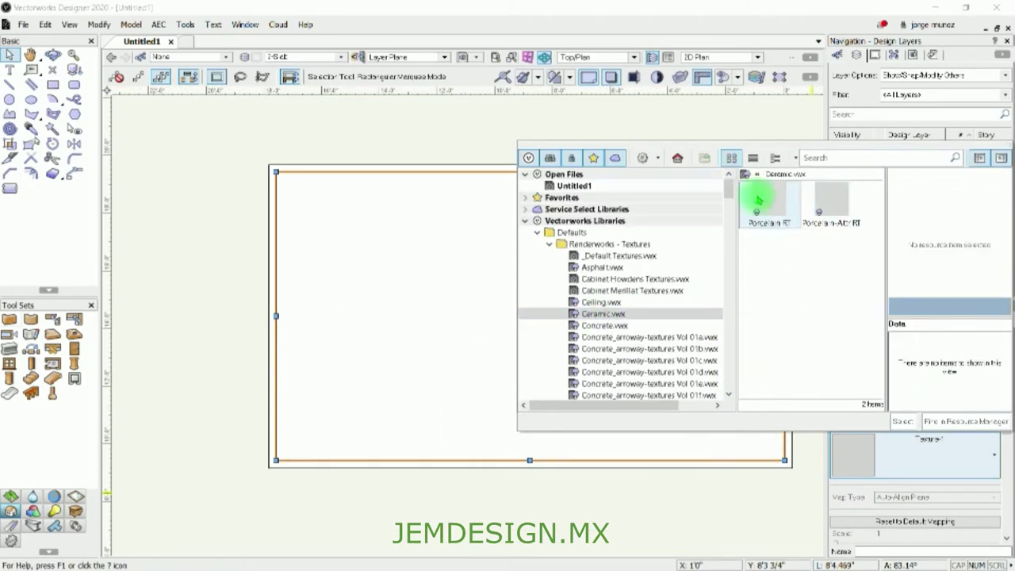
{"action": "left_click", "coordinate": [229, 355]}
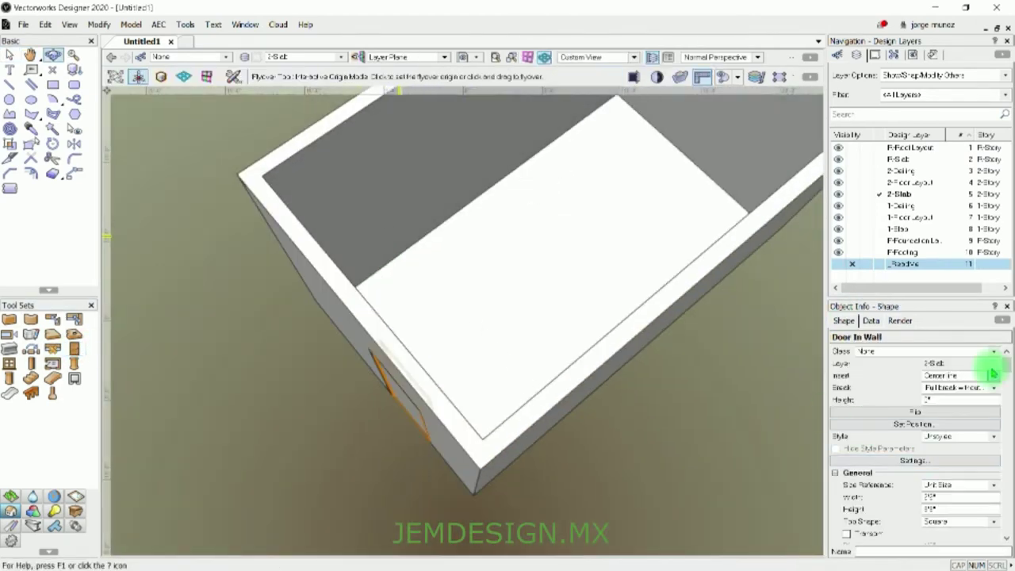
Set the left-wall door to show open in 3D and return to Top/Plan view.
{"action": "mouse_move", "coordinate": [1006, 372]}
{"action": "left_mouse_down"}
{"action": "mouse_move", "coordinate": [1006, 501]}
{"action": "mouse_move", "coordinate": [1006, 401]}
{"action": "left_mouse_up"}
{"action": "left_click", "coordinate": [847, 460]}
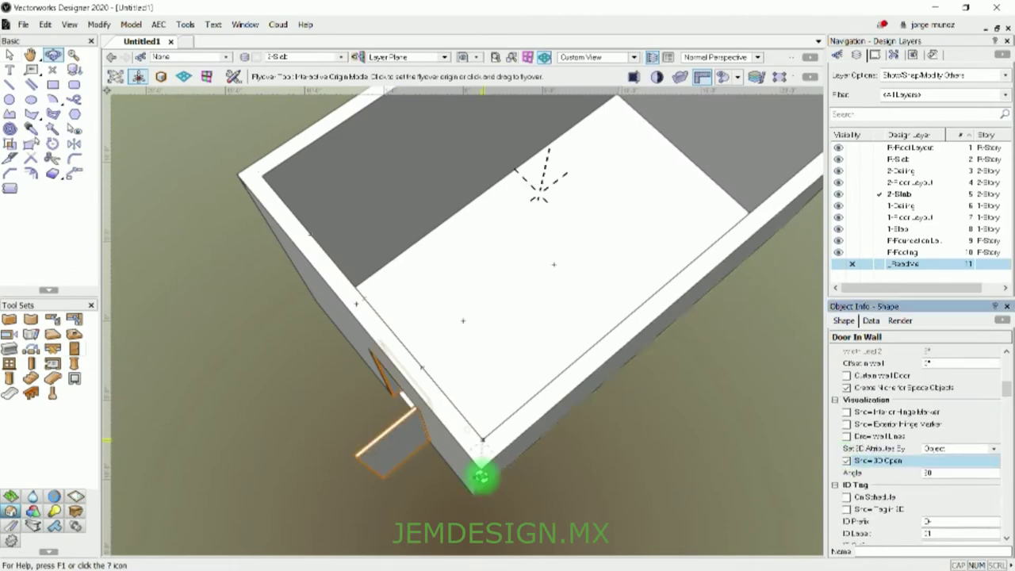
{"action": "key", "text": "ctrl+5"}
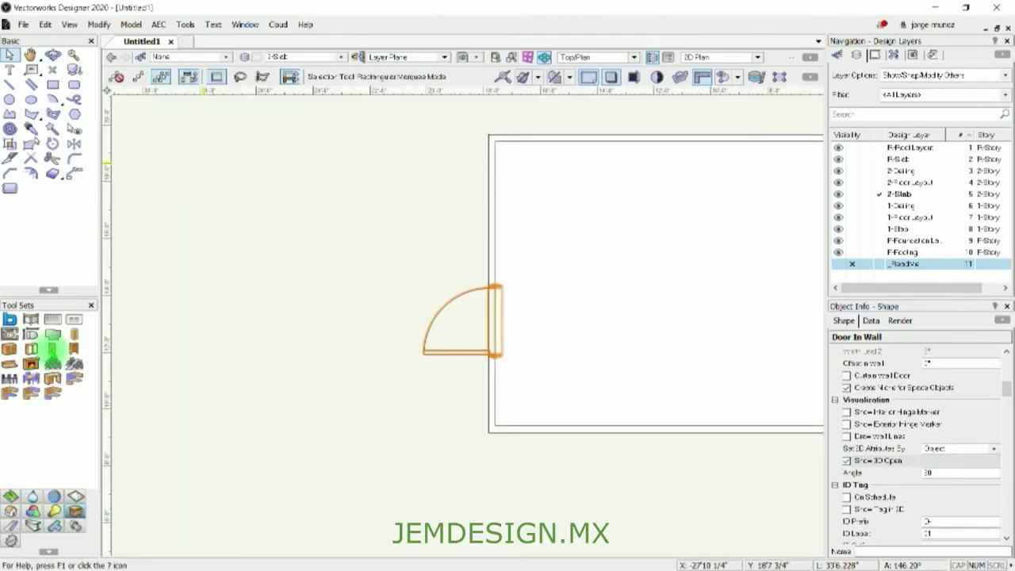
{"action": "left_click", "coordinate": [566, 154]}
{"action": "left_click", "coordinate": [540, 177]}
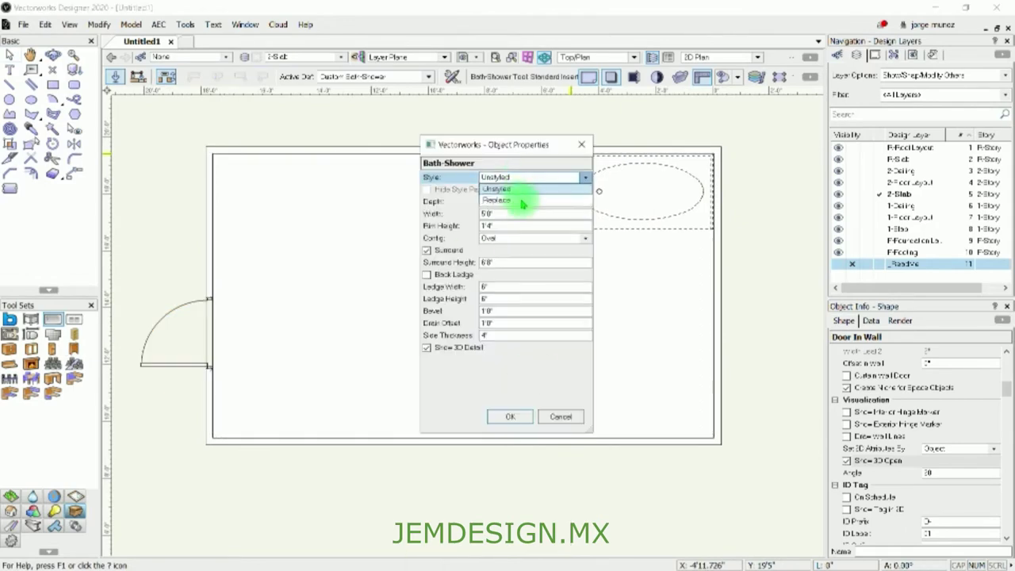
Place an oval bath tub with surround in the upper-right corner.
{"action": "left_click", "coordinate": [522, 199]}
{"action": "left_click", "coordinate": [860, 552]}
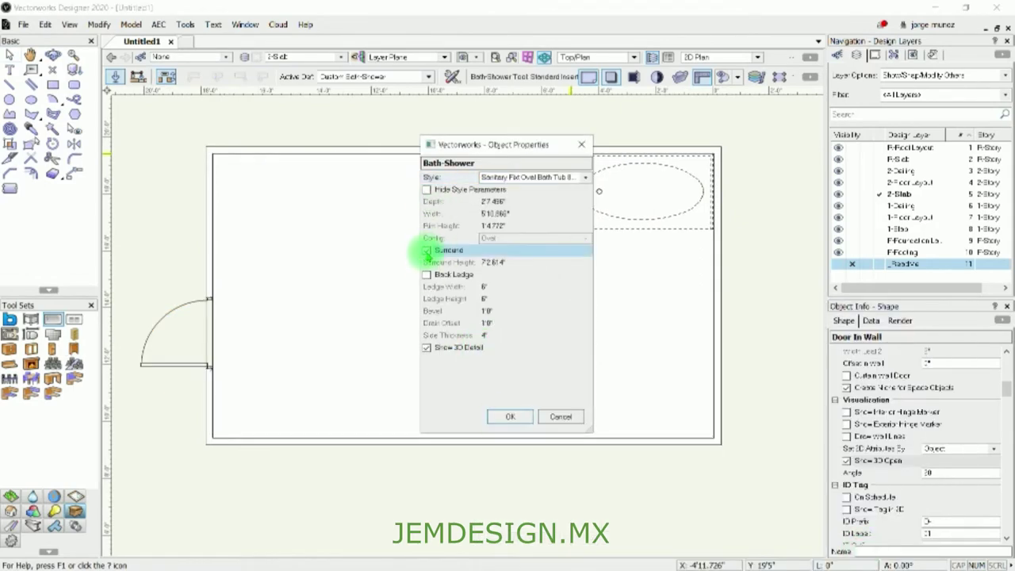
{"action": "left_click", "coordinate": [427, 274]}
{"action": "key", "text": "Return"}
{"action": "left_click", "coordinate": [526, 220]}
{"action": "key", "text": "shift+c"}
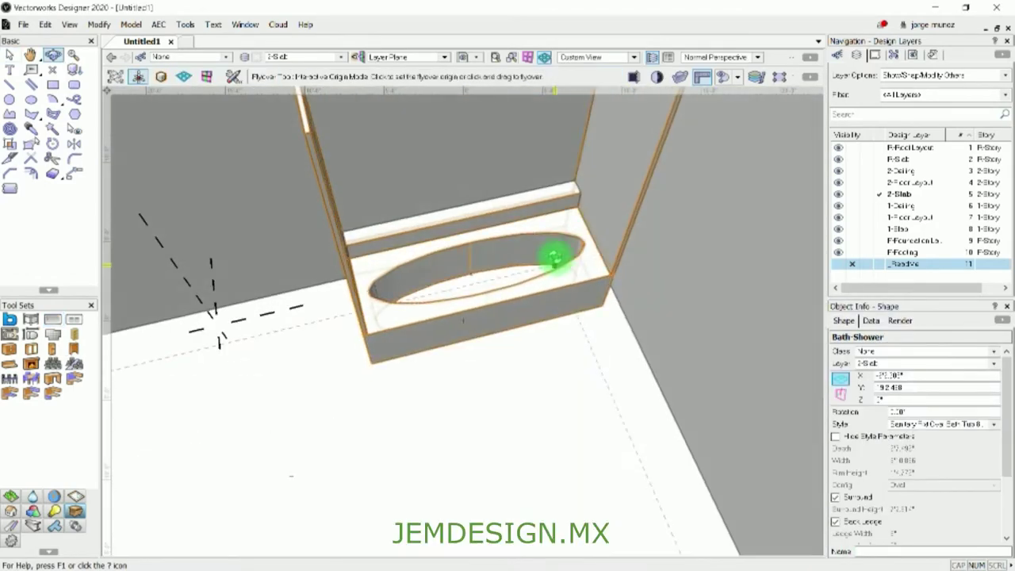
{"action": "key", "text": "5"}
{"action": "scroll", "coordinate": [843, 453], "scroll_direction": "down", "scroll_amount": 2}
{"action": "left_click", "coordinate": [836, 421]}
{"action": "left_click", "coordinate": [836, 421]}
{"action": "scroll", "coordinate": [908, 425], "scroll_direction": "up", "scroll_amount": 2}
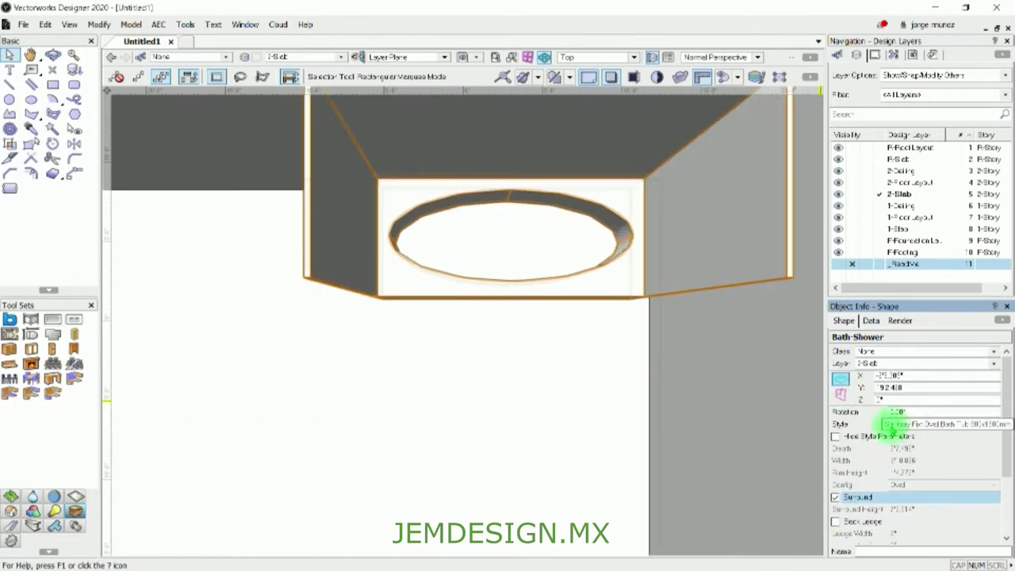
Place a one-sink library compartment sink counter along the top wall.
{"action": "left_click", "coordinate": [516, 256]}
{"action": "left_click", "coordinate": [74, 318]}
{"action": "left_click", "coordinate": [579, 57]}
{"action": "left_click", "coordinate": [585, 70]}
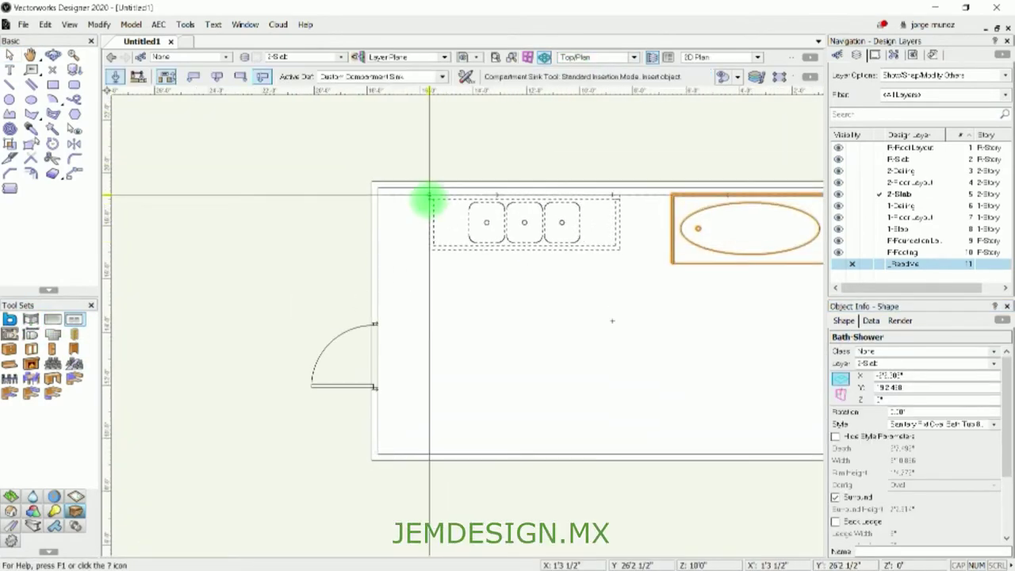
{"action": "left_click", "coordinate": [428, 202]}
{"action": "left_click", "coordinate": [537, 324]}
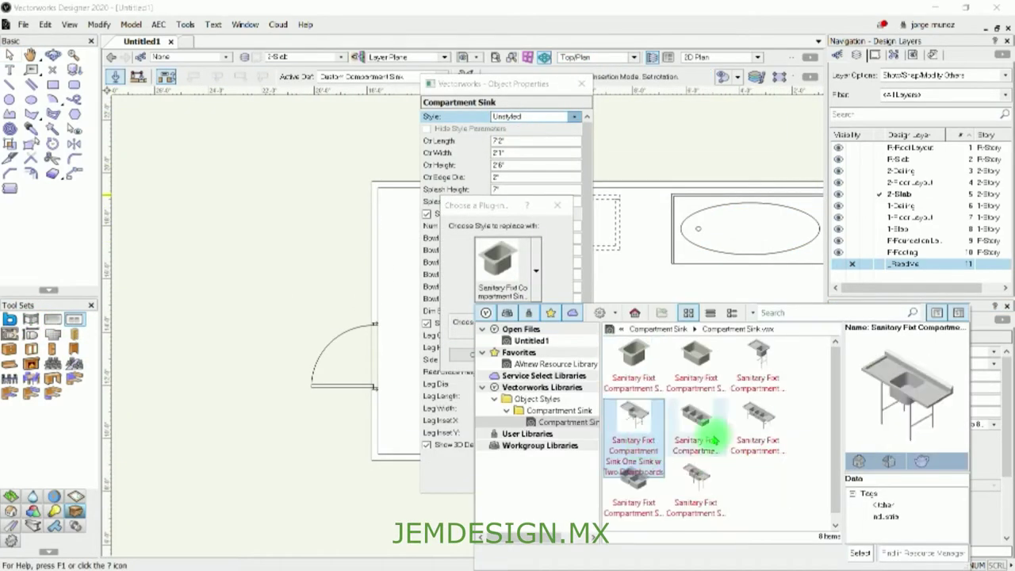
{"action": "double_click", "coordinate": [634, 480]}
{"action": "left_click", "coordinate": [470, 355]}
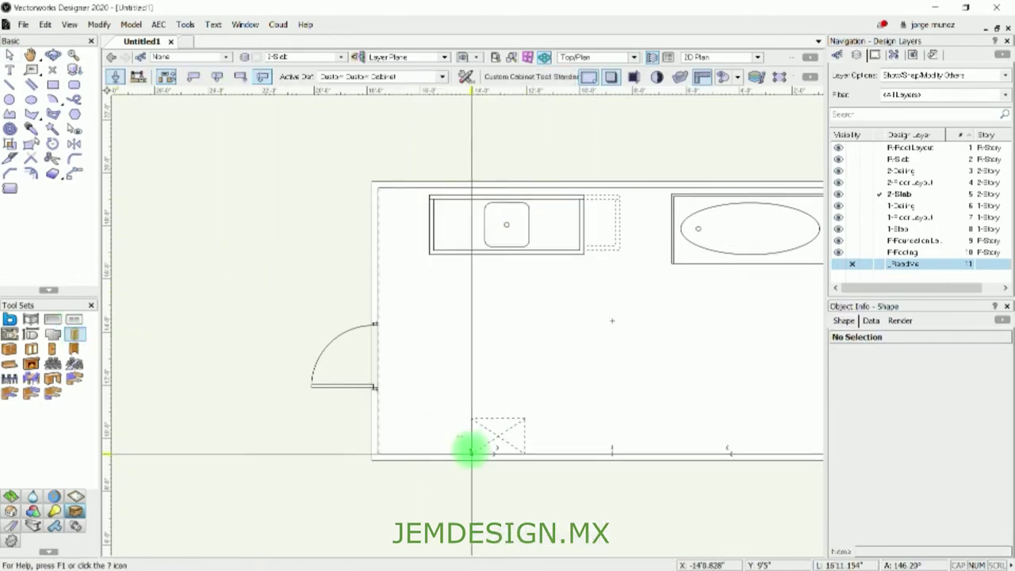
Add cabinets along the bottom wall and place grab bars near the right wall.
{"action": "left_click_drag", "start_coordinate": [471, 450], "coordinate": [553, 448]}
{"action": "left_click", "coordinate": [30, 334]}
{"action": "scroll", "coordinate": [476, 317], "scroll_direction": "down", "scroll_amount": 2}
{"action": "left_click", "coordinate": [534, 273]}
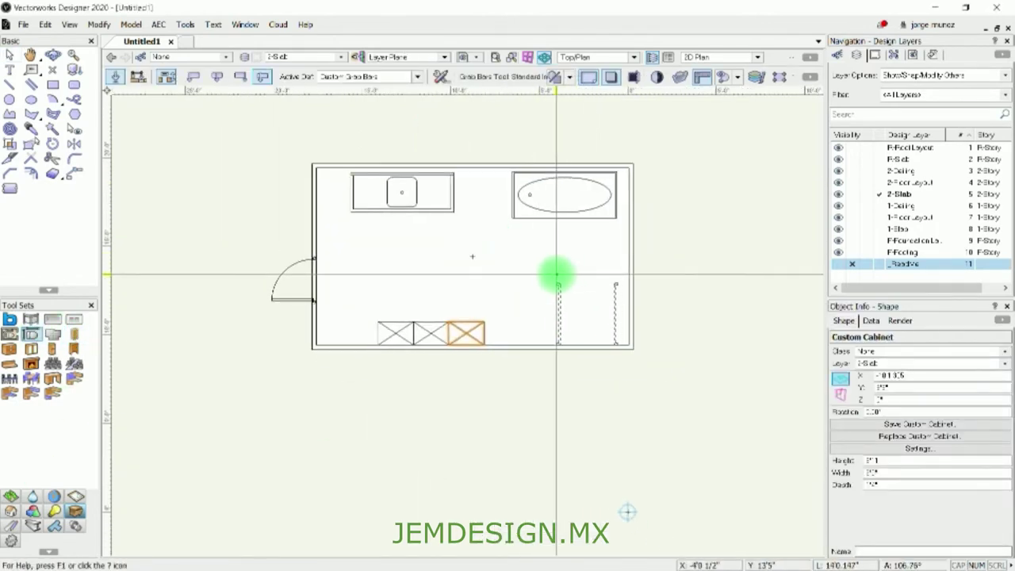
{"action": "left_click", "coordinate": [529, 281]}
Choose a library grab bar style and confirm the grab bar settings.
{"action": "double_click", "coordinate": [651, 469]}
{"action": "left_click", "coordinate": [473, 354]}
{"action": "left_click", "coordinate": [555, 415]}
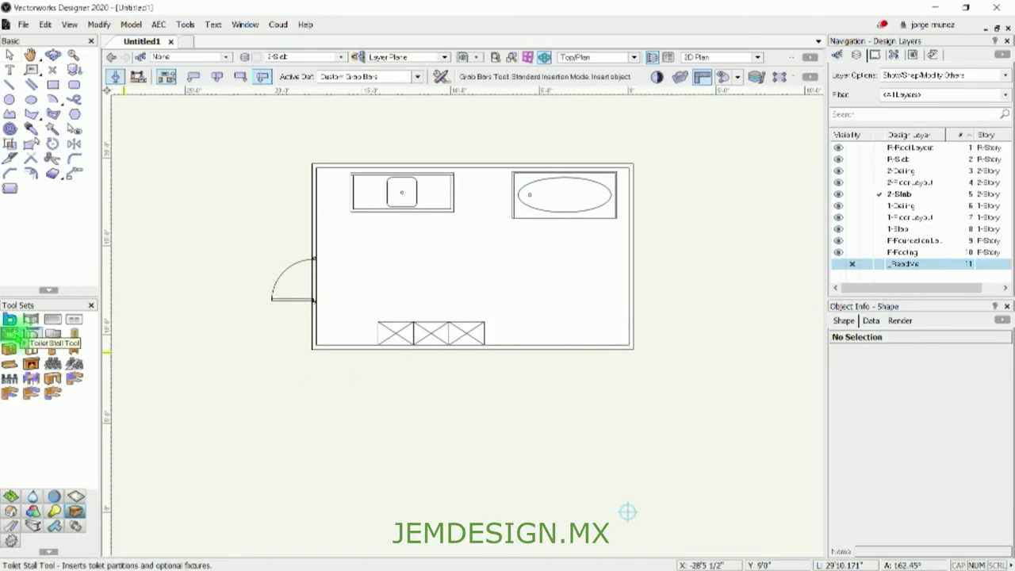
Place a toilet stall in the lower right and replace it with a library stall style.
{"action": "left_click", "coordinate": [568, 282]}
{"action": "scroll", "coordinate": [662, 313], "scroll_direction": "up", "scroll_amount": 2}
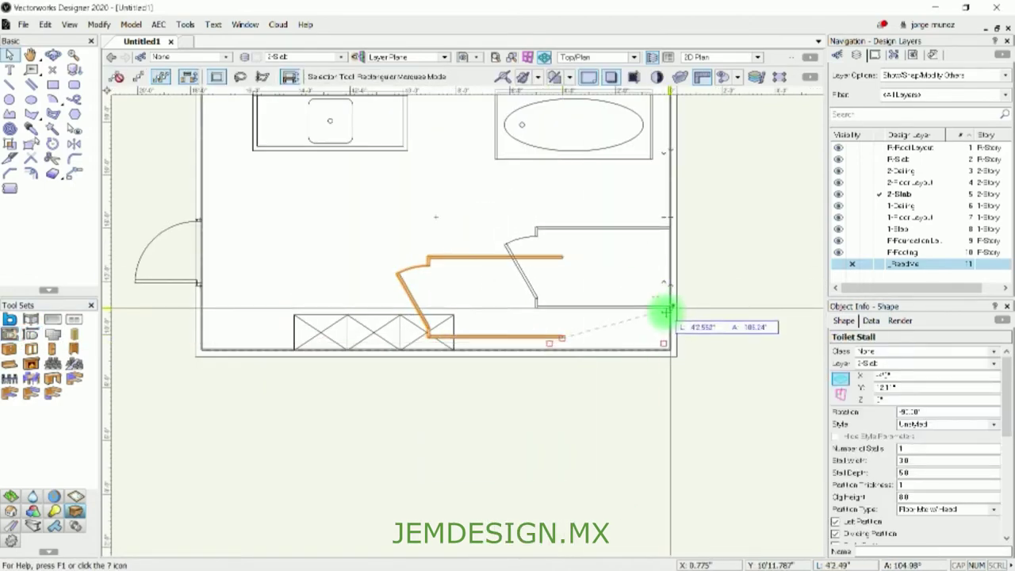
{"action": "key", "text": "shift+c"}
{"action": "mouse_move", "coordinate": [356, 265]}
{"action": "left_mouse_down"}
{"action": "mouse_move", "coordinate": [377, 347]}
{"action": "mouse_move", "coordinate": [290, 267]}
{"action": "left_mouse_up"}
{"action": "left_click", "coordinate": [941, 361]}
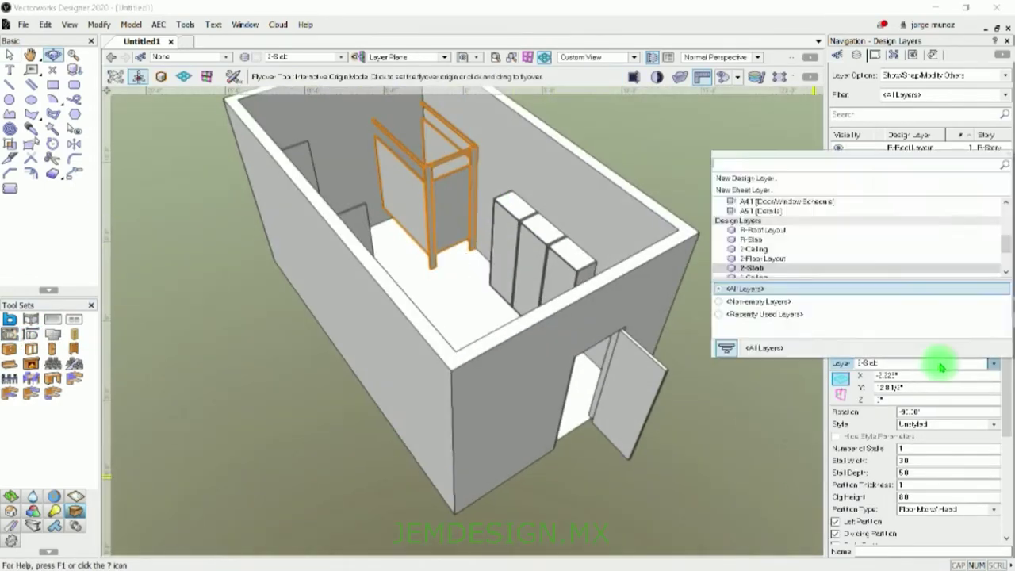
{"action": "left_click", "coordinate": [944, 424]}
{"action": "left_click", "coordinate": [536, 270]}
{"action": "double_click", "coordinate": [723, 444]}
{"action": "key", "text": "0"}
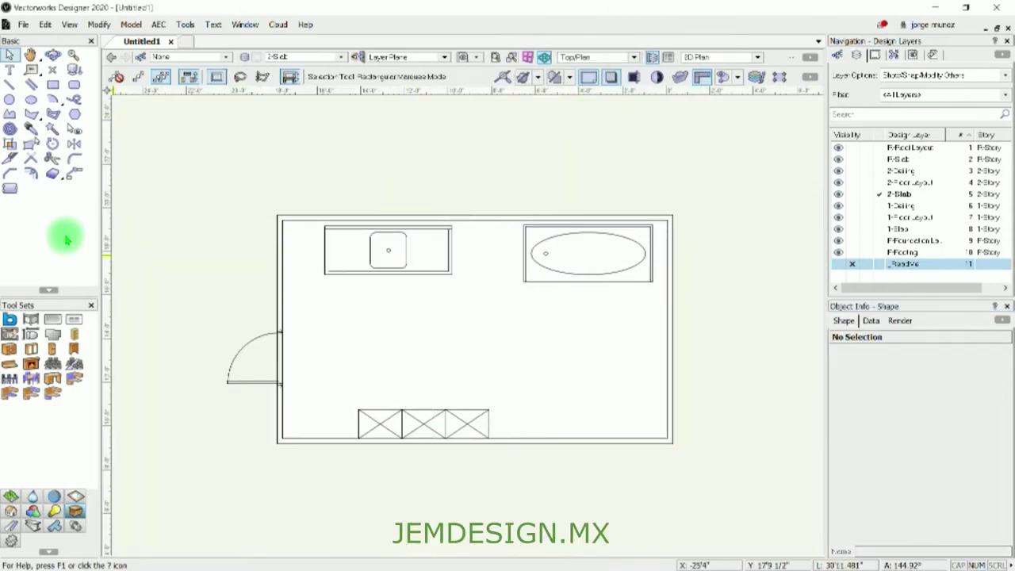
Finish the L-shaped partition wall and search the resource library for toilet symbols.
{"action": "double_click", "coordinate": [559, 437]}
{"action": "key", "text": "5"}
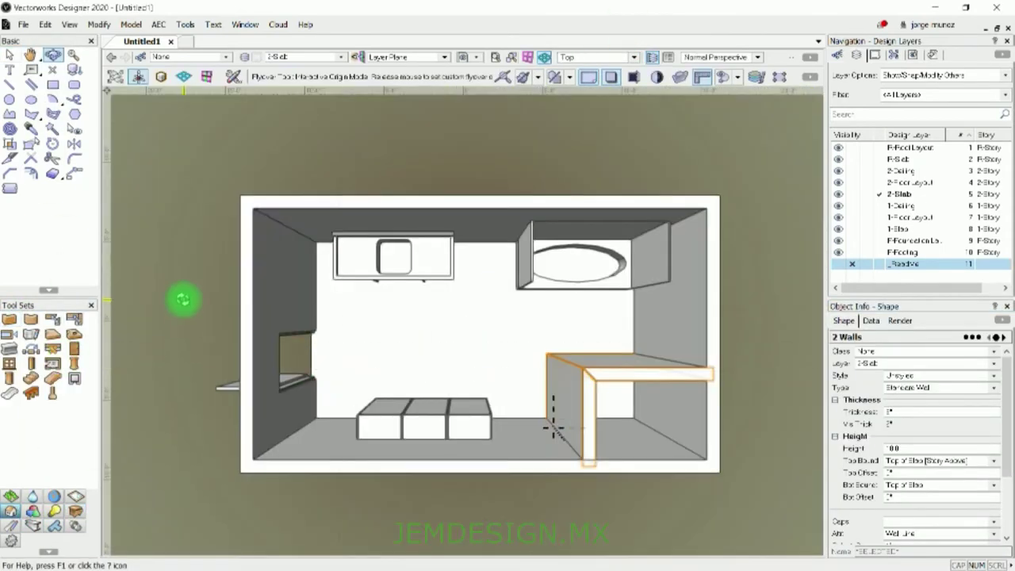
{"action": "key", "text": "ctrl+r"}
{"action": "left_click", "coordinate": [482, 66]}
{"action": "type", "text": "let"}
{"action": "double_click", "coordinate": [270, 147]}
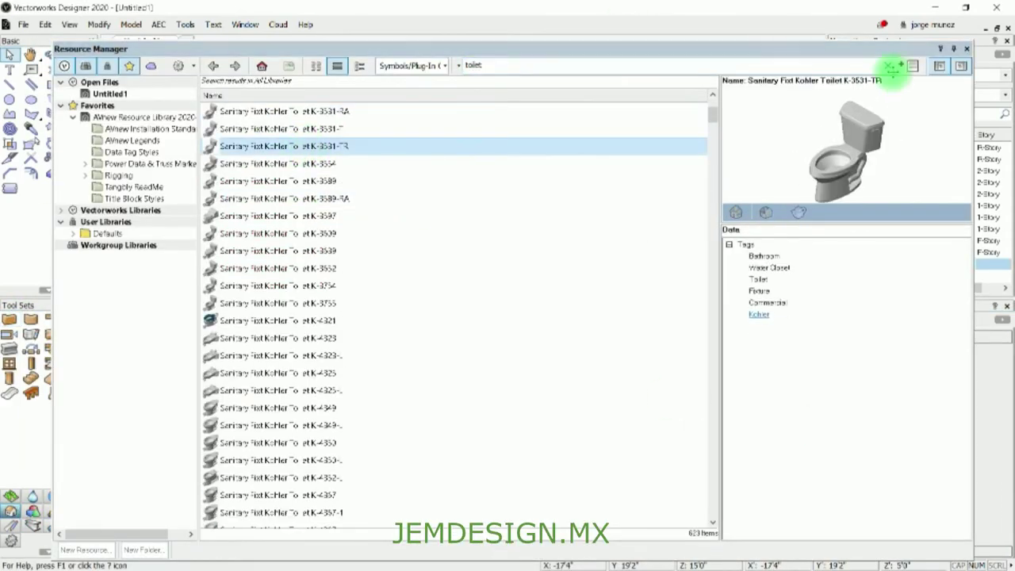
Place the rotated Kohler toilet in the enclosure and show its door open in 3D.
{"action": "key", "text": "0"}
{"action": "left_click", "coordinate": [648, 395]}
{"action": "scroll", "coordinate": [648, 395], "scroll_direction": "up", "scroll_amount": 3}
{"action": "left_click", "coordinate": [407, 321]}
{"action": "key", "text": "x"}
{"action": "left_click", "coordinate": [321, 302]}
{"action": "scroll", "coordinate": [886, 443], "scroll_direction": "down", "scroll_amount": 5}
{"action": "left_click", "coordinate": [849, 510]}
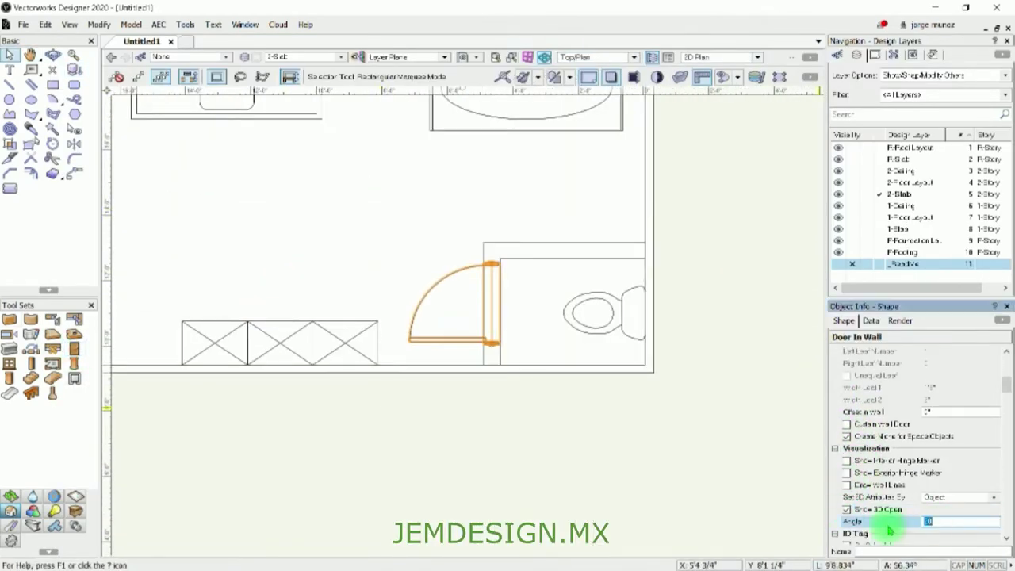
Search the resource library for 'shower' and pick a shower tray symbol.
{"action": "key", "text": "ctrl+r"}
{"action": "type", "text": "shower"}
{"action": "key", "text": "Return"}
{"action": "scroll", "coordinate": [253, 352], "scroll_direction": "down", "scroll_amount": 3}
{"action": "left_click", "coordinate": [261, 408]}
{"action": "scroll", "coordinate": [261, 443], "scroll_direction": "down", "scroll_amount": 5}
{"action": "scroll", "coordinate": [256, 358], "scroll_direction": "down", "scroll_amount": 5}
{"action": "scroll", "coordinate": [264, 426], "scroll_direction": "down", "scroll_amount": 5}
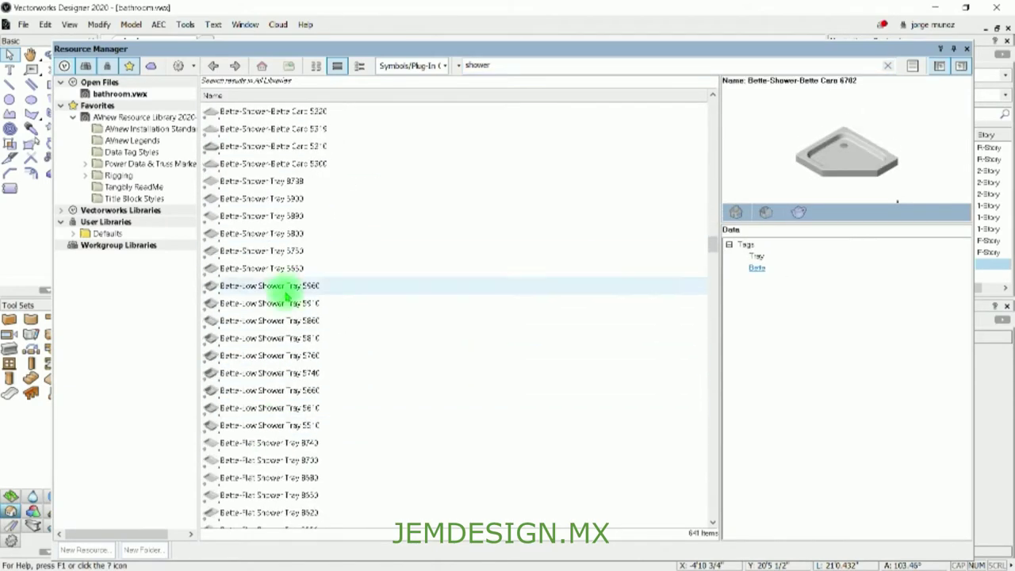
{"action": "scroll", "coordinate": [261, 286], "scroll_direction": "down", "scroll_amount": 5}
{"action": "scroll", "coordinate": [267, 261], "scroll_direction": "down", "scroll_amount": 5}
{"action": "scroll", "coordinate": [272, 325], "scroll_direction": "down", "scroll_amount": 5}
{"action": "scroll", "coordinate": [290, 442], "scroll_direction": "down", "scroll_amount": 5}
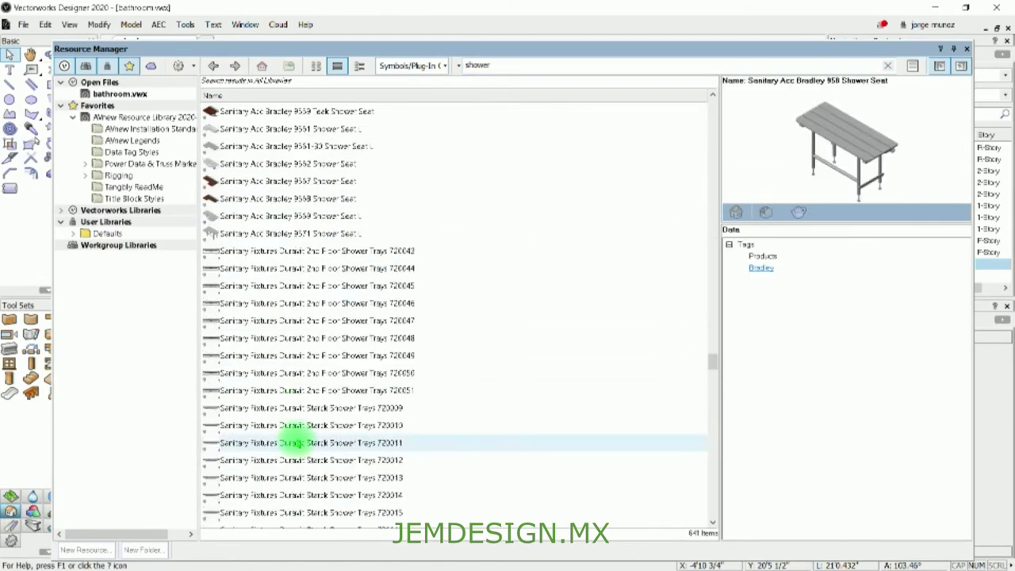
{"action": "scroll", "coordinate": [259, 274], "scroll_direction": "down", "scroll_amount": 5}
{"action": "scroll", "coordinate": [285, 317], "scroll_direction": "down", "scroll_amount": 5}
{"action": "scroll", "coordinate": [301, 365], "scroll_direction": "down", "scroll_amount": 5}
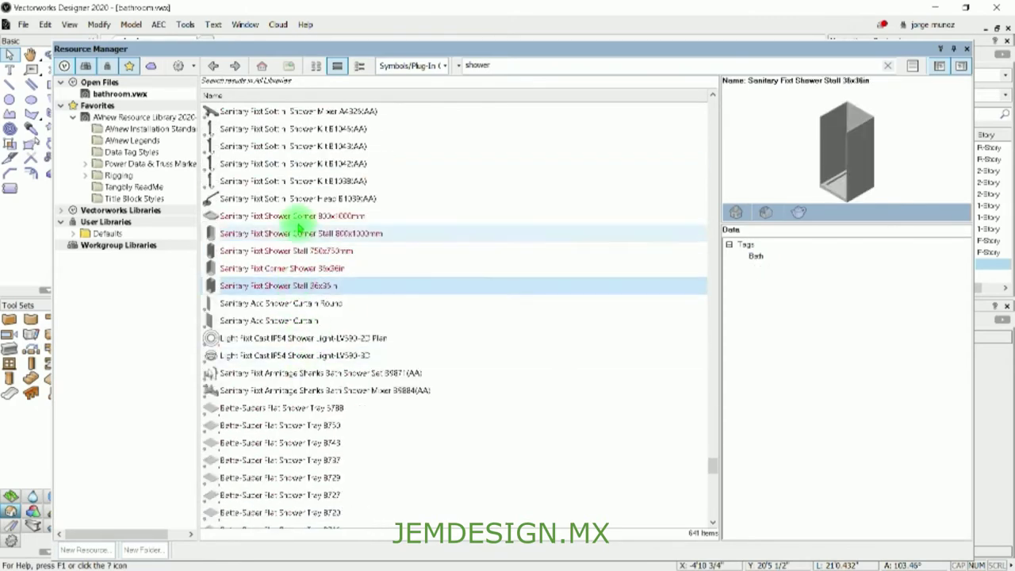
{"action": "scroll", "coordinate": [341, 287], "scroll_direction": "down", "scroll_amount": 5}
{"action": "scroll", "coordinate": [294, 264], "scroll_direction": "down", "scroll_amount": 5}
{"action": "scroll", "coordinate": [354, 494], "scroll_direction": "down", "scroll_amount": 5}
{"action": "scroll", "coordinate": [328, 335], "scroll_direction": "up", "scroll_amount": 5}
{"action": "scroll", "coordinate": [306, 426], "scroll_direction": "up", "scroll_amount": 5}
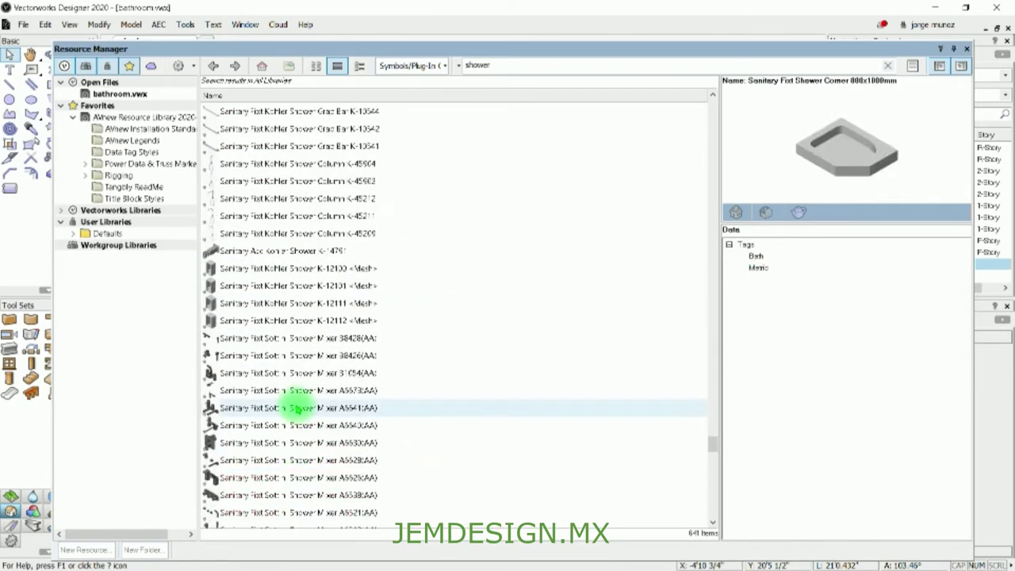
{"action": "scroll", "coordinate": [294, 403], "scroll_direction": "up", "scroll_amount": 5}
{"action": "double_click", "coordinate": [279, 117]}
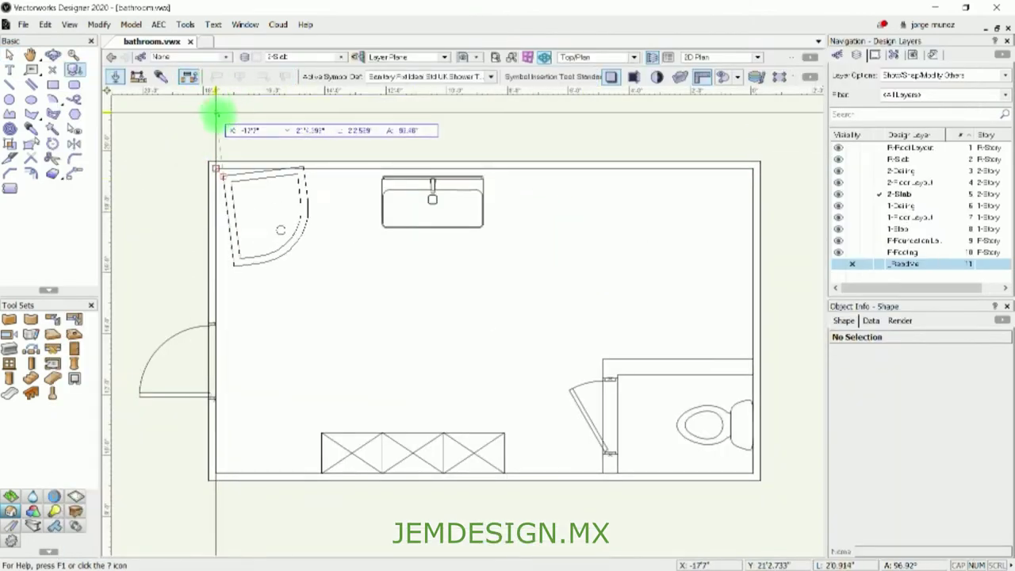
Place the shower tray top left and the curved Ideal Standard enclosure over it.
{"action": "left_click", "coordinate": [216, 111]}
{"action": "middle_click_drag", "start_coordinate": [211, 288], "coordinate": [210, 196], "text": "ctrl+shift"}
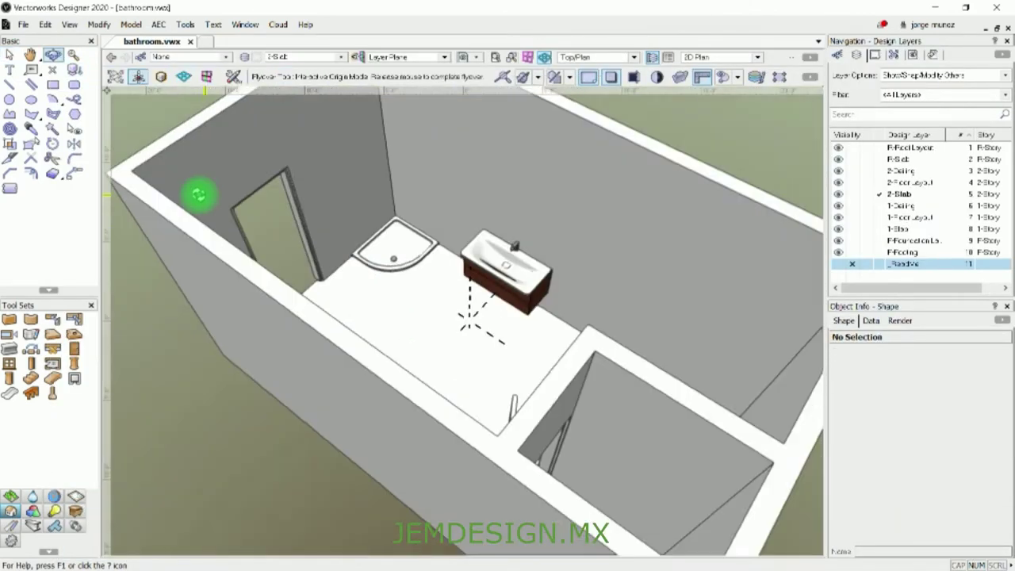
{"action": "key", "text": "ctrl+r"}
{"action": "scroll", "coordinate": [328, 318], "scroll_direction": "down", "scroll_amount": 5}
{"action": "left_click", "coordinate": [337, 338]}
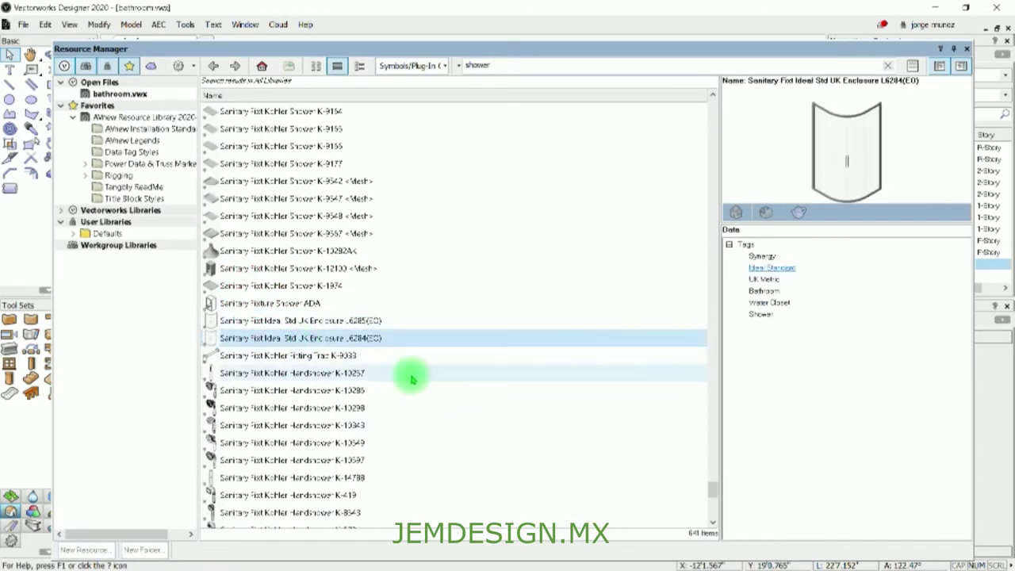
{"action": "double_click", "coordinate": [363, 407]}
{"action": "left_click", "coordinate": [227, 182]}
{"action": "mouse_move", "coordinate": [290, 276]}
{"action": "middle_mouse_down", "text": "ctrl+shift"}
{"action": "mouse_move", "coordinate": [404, 329]}
{"action": "mouse_move", "coordinate": [508, 124]}
{"action": "middle_mouse_up", "text": "ctrl+shift"}
{"action": "key", "text": "F5"}
Import the Kohler shower column symbol from the resource library.
{"action": "key", "text": "ctrl+r"}
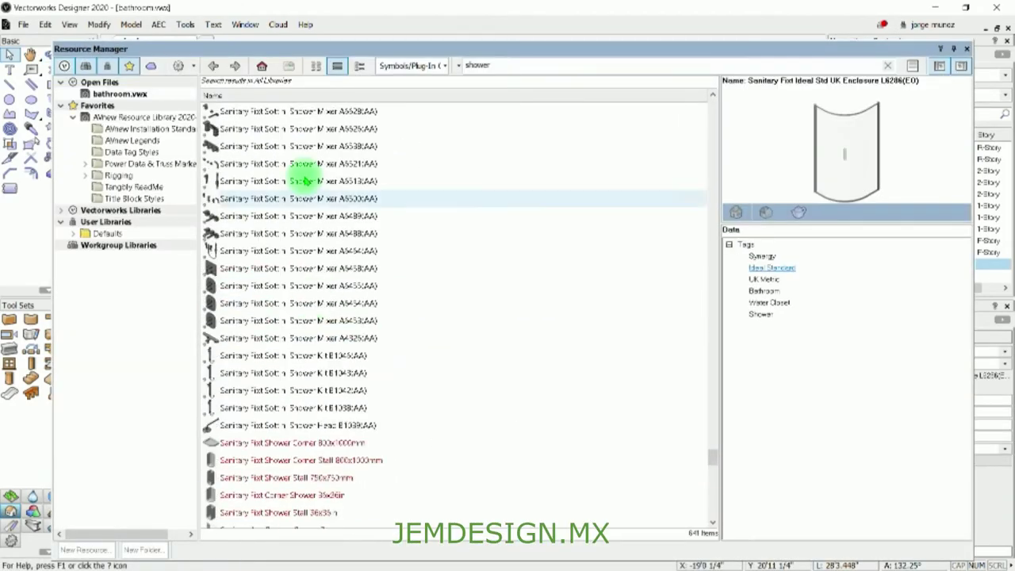
{"action": "left_click", "coordinate": [306, 215]}
{"action": "scroll", "coordinate": [306, 178], "scroll_direction": "up", "scroll_amount": 5}
{"action": "scroll", "coordinate": [306, 178], "scroll_direction": "up", "scroll_amount": 10}
{"action": "scroll", "coordinate": [309, 194], "scroll_direction": "up", "scroll_amount": 10}
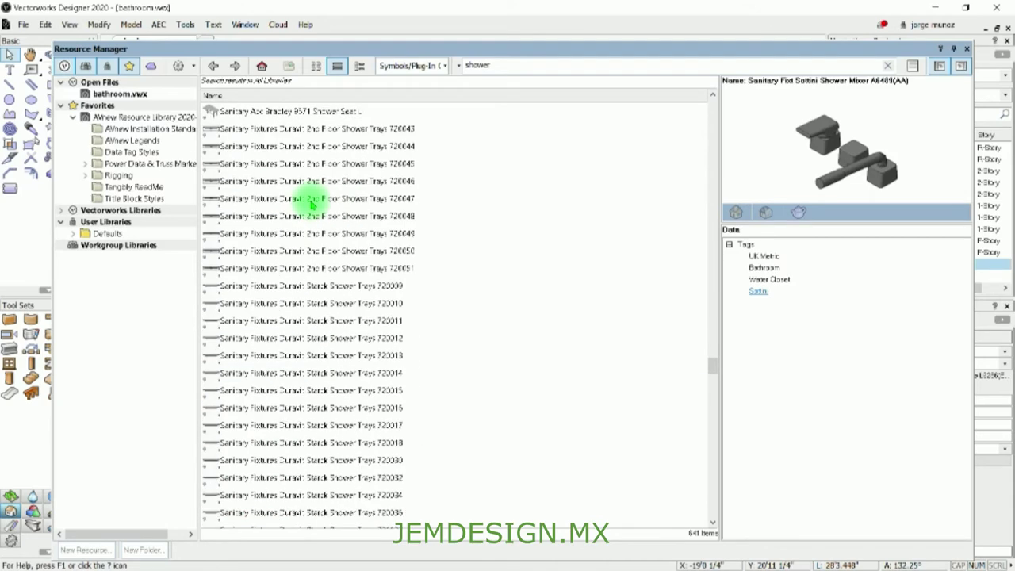
{"action": "scroll", "coordinate": [312, 204], "scroll_direction": "down", "scroll_amount": 3}
{"action": "double_click", "coordinate": [267, 199]}
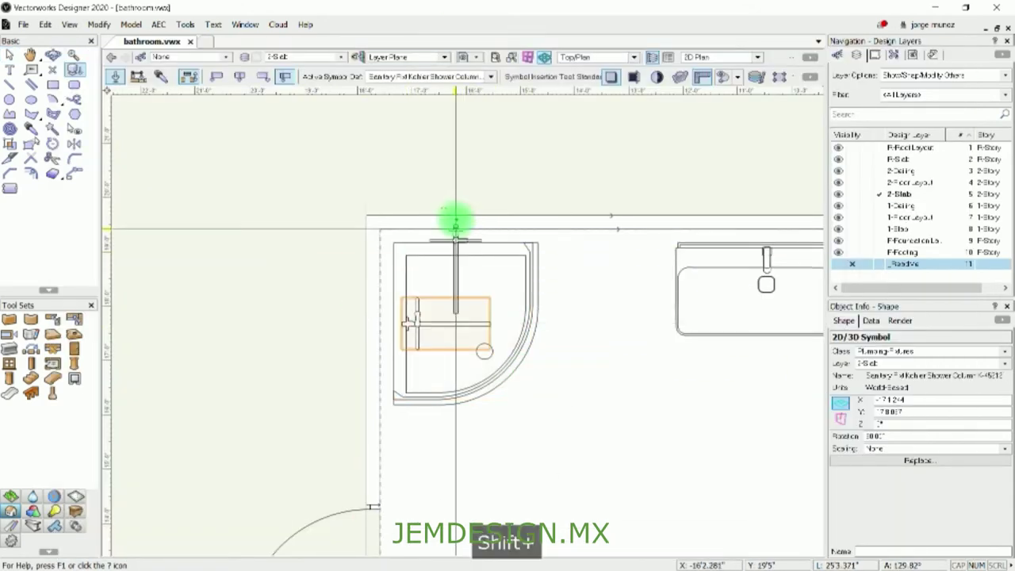
Inspect the shower column in 3D and nudge it sideways with Shift+Right.
{"action": "middle_click_drag", "start_coordinate": [438, 320], "coordinate": [514, 389], "text": "ctrl+shift"}
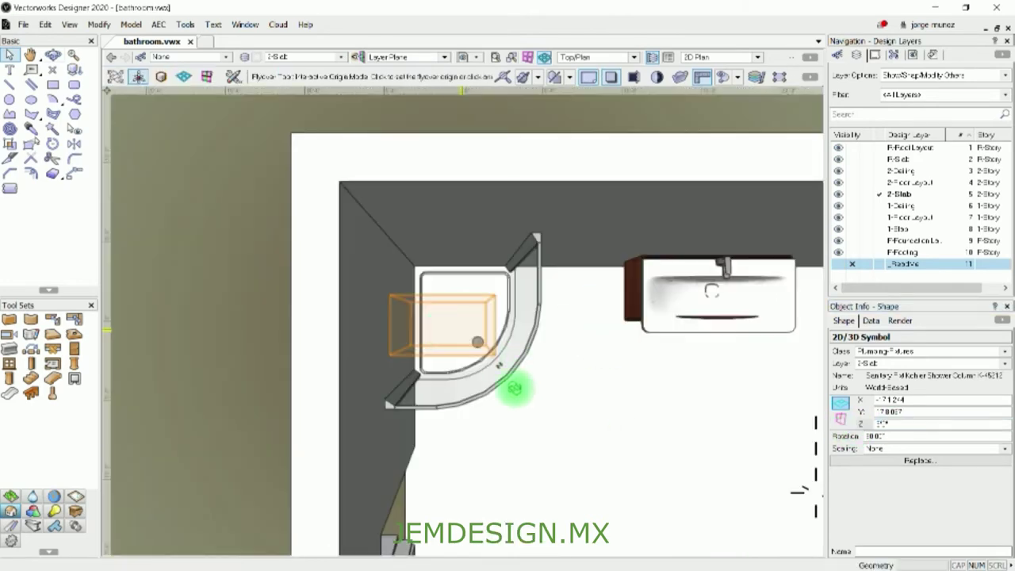
{"action": "middle_click_drag", "start_coordinate": [458, 328], "coordinate": [477, 202], "text": "ctrl+shift"}
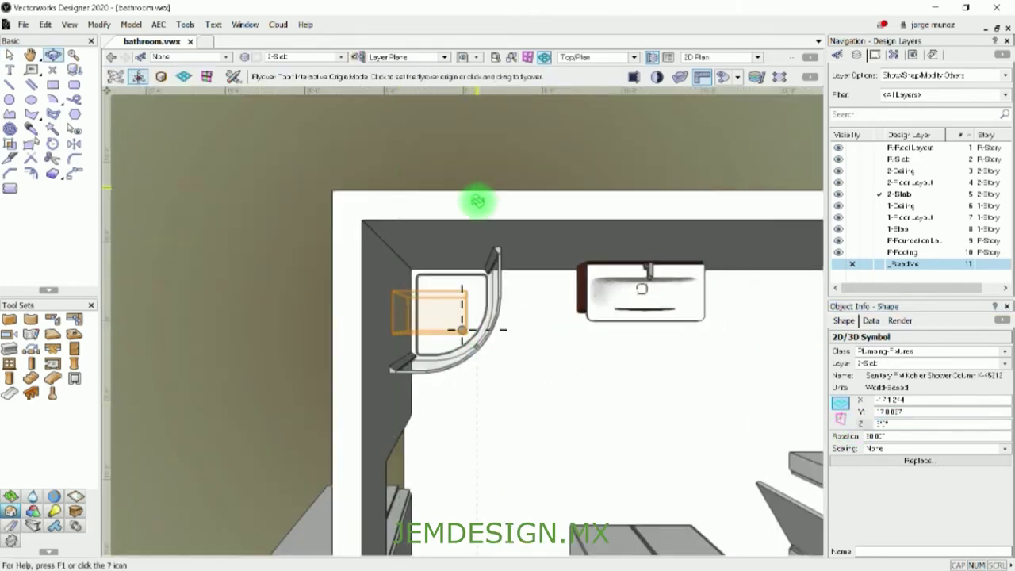
{"action": "left_click_drag", "start_coordinate": [461, 329], "coordinate": [713, 323]}
{"action": "mouse_move", "coordinate": [470, 232]}
{"action": "left_mouse_down"}
{"action": "mouse_move", "coordinate": [230, 426]}
{"action": "mouse_move", "coordinate": [503, 449]}
{"action": "left_mouse_up"}
{"action": "key", "text": "KP_5"}
{"action": "key", "text": "shift+Right"}
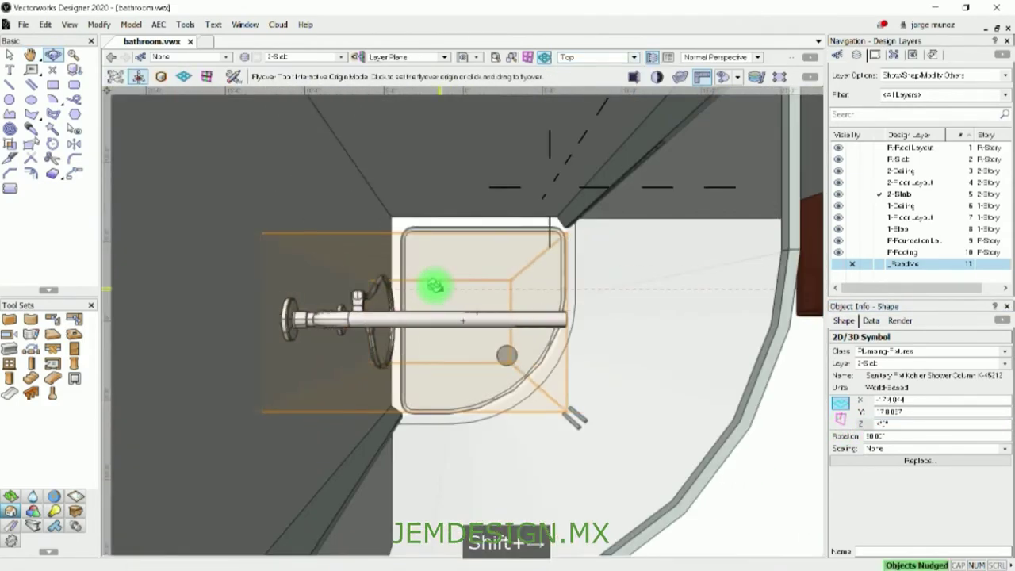
Replace the shower column with a Kohler shower fixture symbol and inspect it up close.
{"action": "left_click_drag", "start_coordinate": [434, 287], "coordinate": [804, 355]}
{"action": "left_click", "coordinate": [920, 460]}
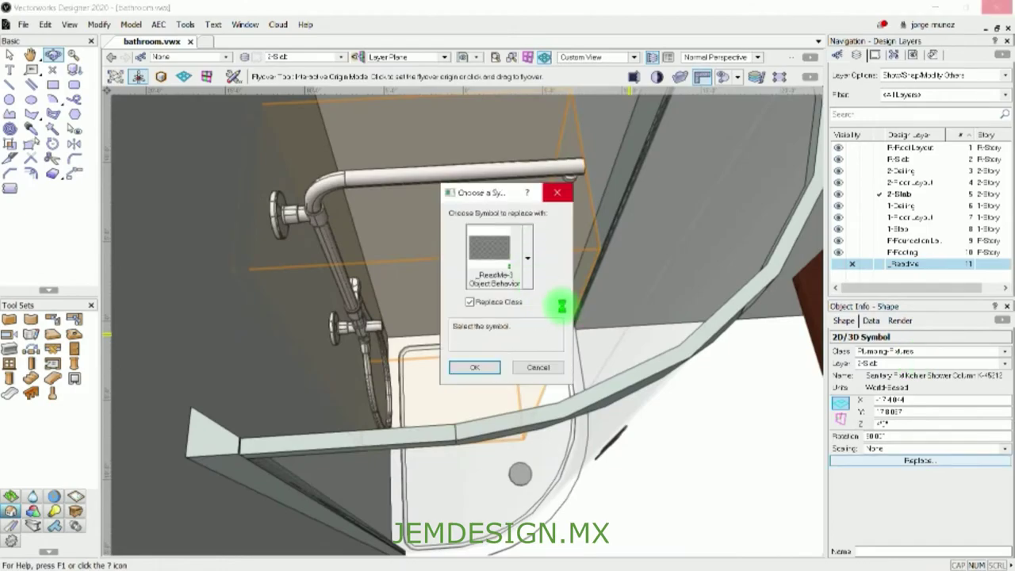
{"action": "left_click", "coordinate": [512, 292]}
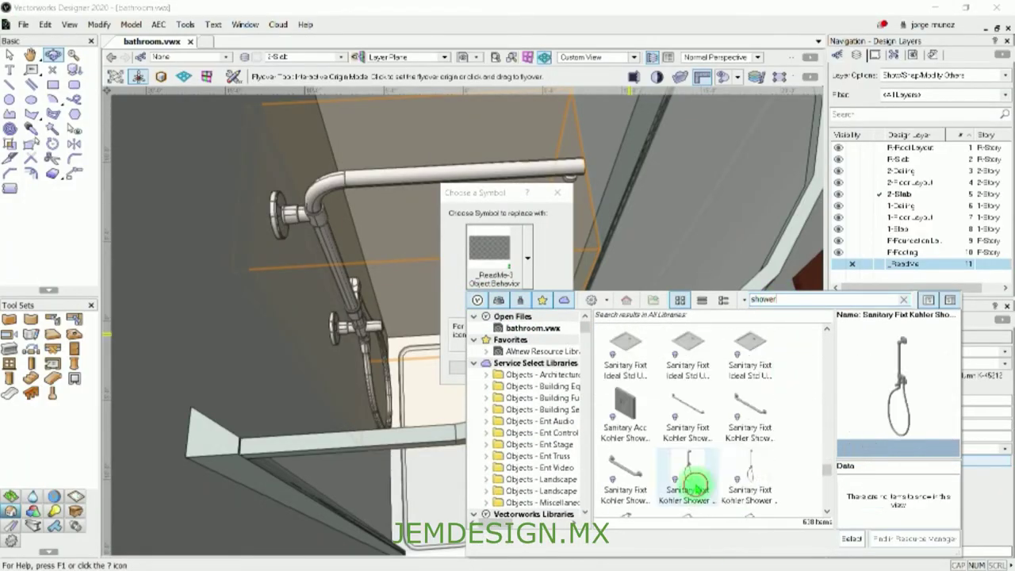
{"action": "key", "text": "Return"}
{"action": "left_click", "coordinate": [485, 370]}
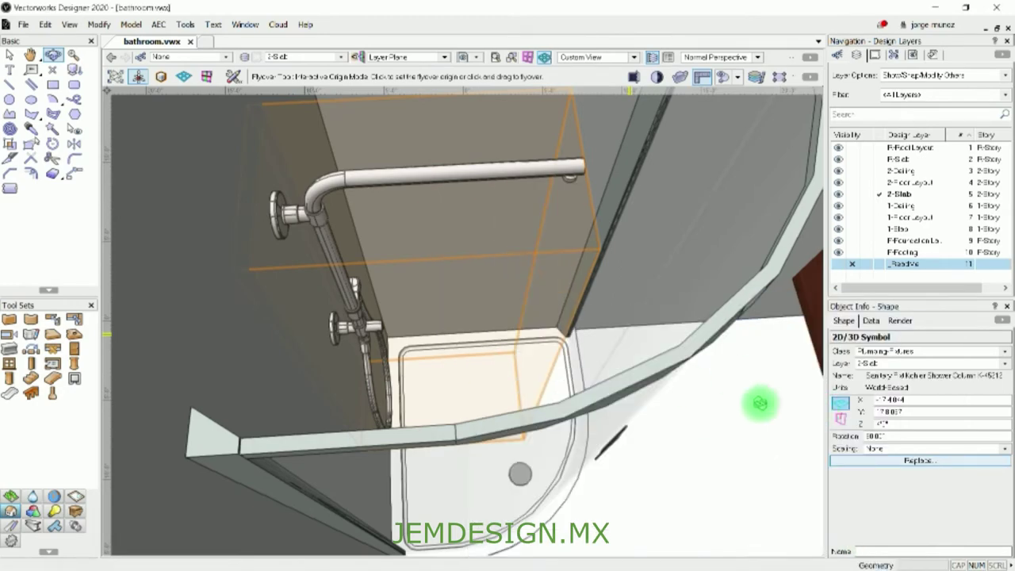
{"action": "mouse_move", "coordinate": [487, 367]}
{"action": "left_mouse_down"}
{"action": "mouse_move", "coordinate": [396, 216]}
{"action": "mouse_move", "coordinate": [532, 470]}
{"action": "mouse_move", "coordinate": [611, 64]}
{"action": "left_mouse_up"}
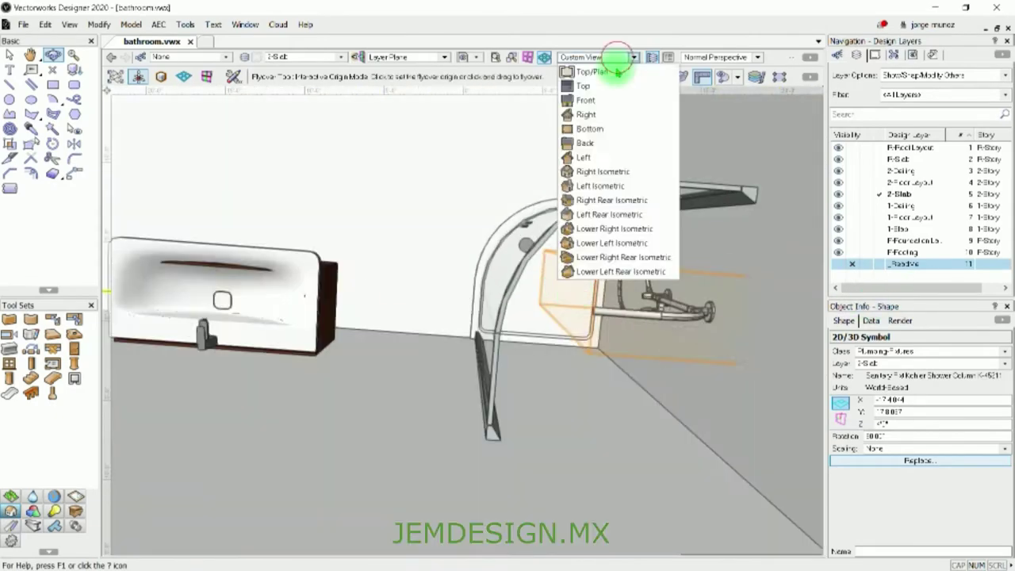
Ungroup the sink and nudge its faucet down into the basin.
{"action": "left_click", "coordinate": [596, 57]}
{"action": "key", "text": "x"}
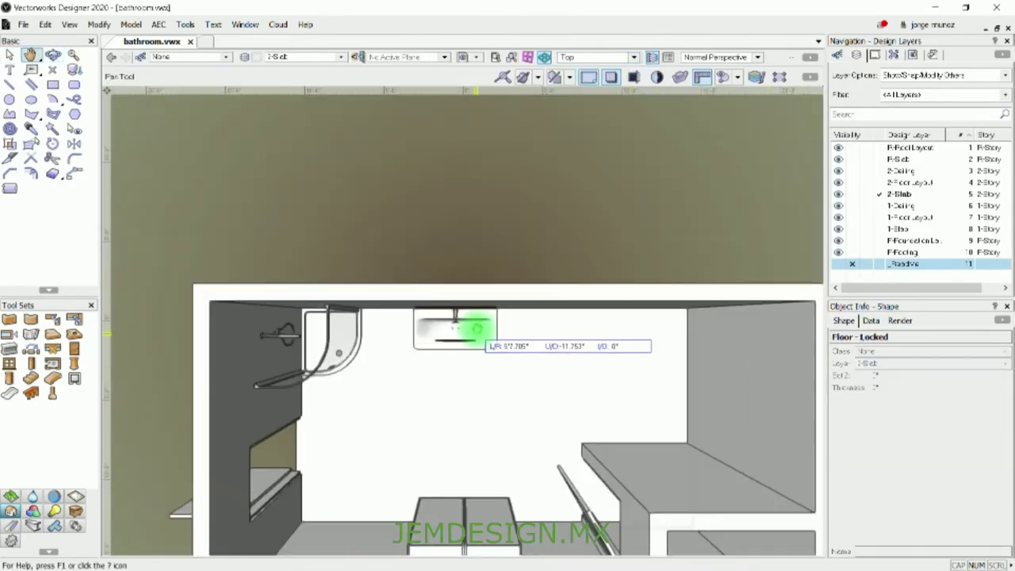
{"action": "left_click", "coordinate": [437, 284]}
{"action": "key", "text": "shift+Down"}
{"action": "key", "text": "ctrl+u"}
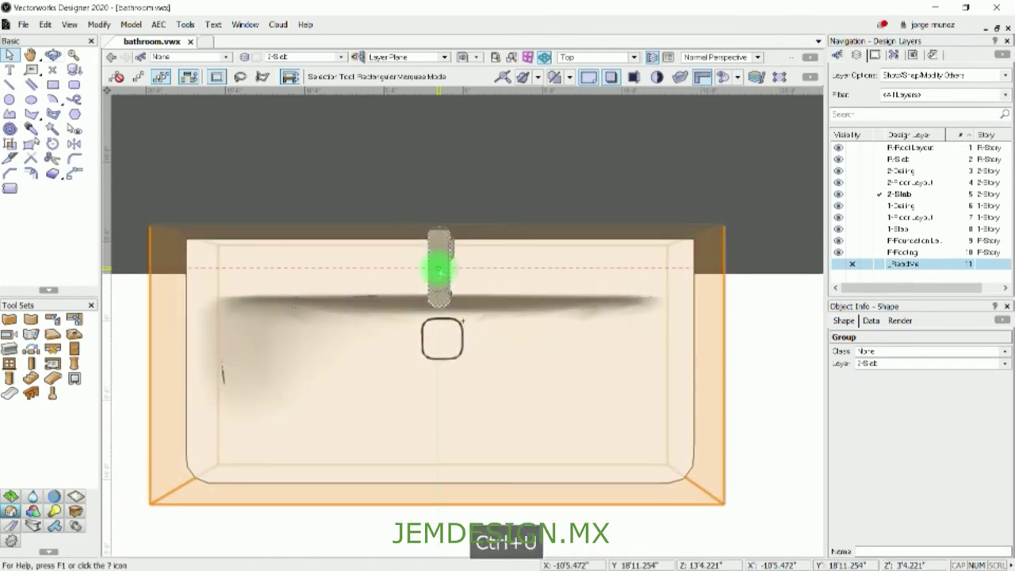
{"action": "key", "text": "shift+Down"}
{"action": "left_click", "coordinate": [464, 307]}
{"action": "key", "text": "shift+Down"}
{"action": "key", "text": "shift+Down"}
{"action": "key", "text": "shift+Down"}
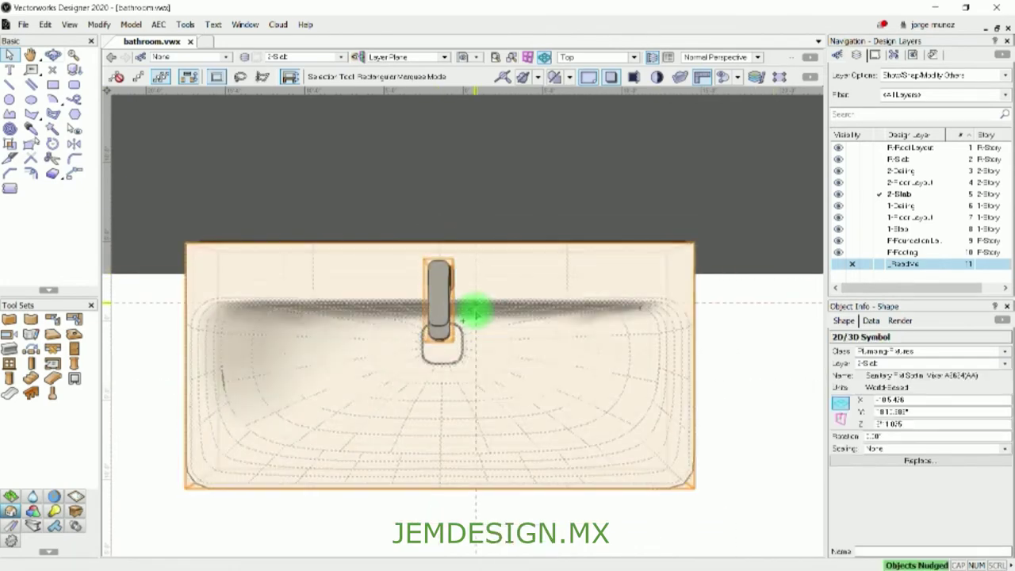
{"action": "left_click", "coordinate": [750, 365]}
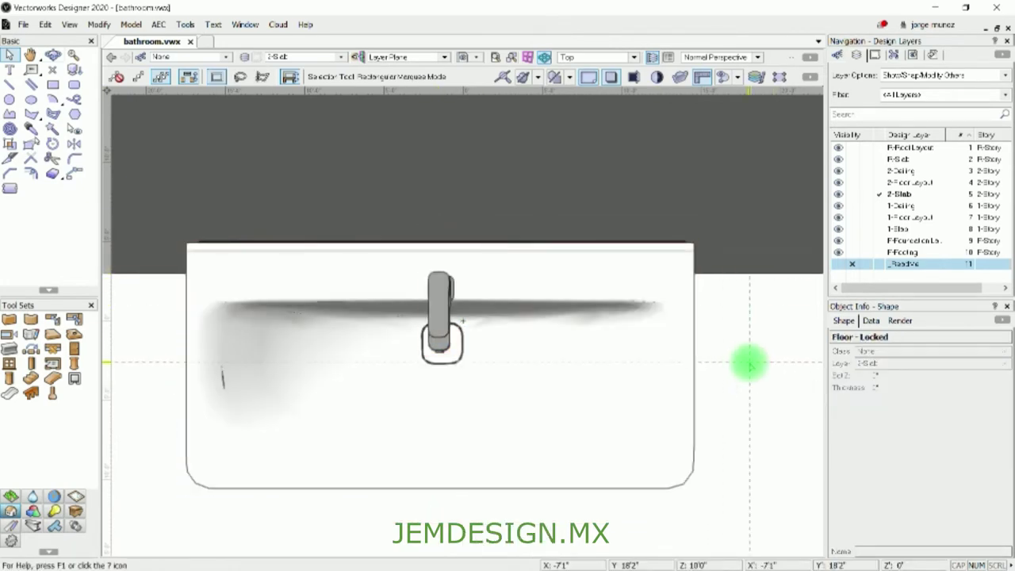
Search 'bath' and place the Sottini freestanding bath diagonally in the upper-right corner.
{"action": "key", "text": "ctrl+r"}
{"action": "left_click", "coordinate": [481, 64]}
{"action": "type", "text": "bath"}
{"action": "key", "text": "Return"}
{"action": "left_click", "coordinate": [300, 268]}
{"action": "left_click", "coordinate": [352, 354]}
{"action": "left_click", "coordinate": [324, 296]}
{"action": "double_click", "coordinate": [329, 287]}
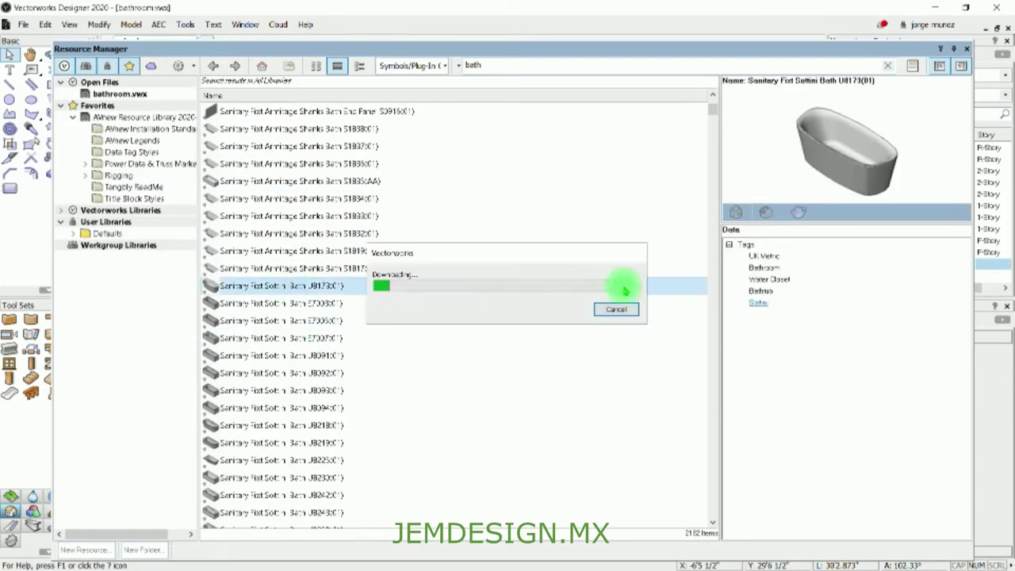
{"action": "scroll", "coordinate": [624, 288], "scroll_direction": "up", "scroll_amount": 3}
{"action": "left_click", "coordinate": [526, 326]}
{"action": "left_click", "coordinate": [494, 363]}
{"action": "key", "text": "x"}
{"action": "key", "text": "x"}
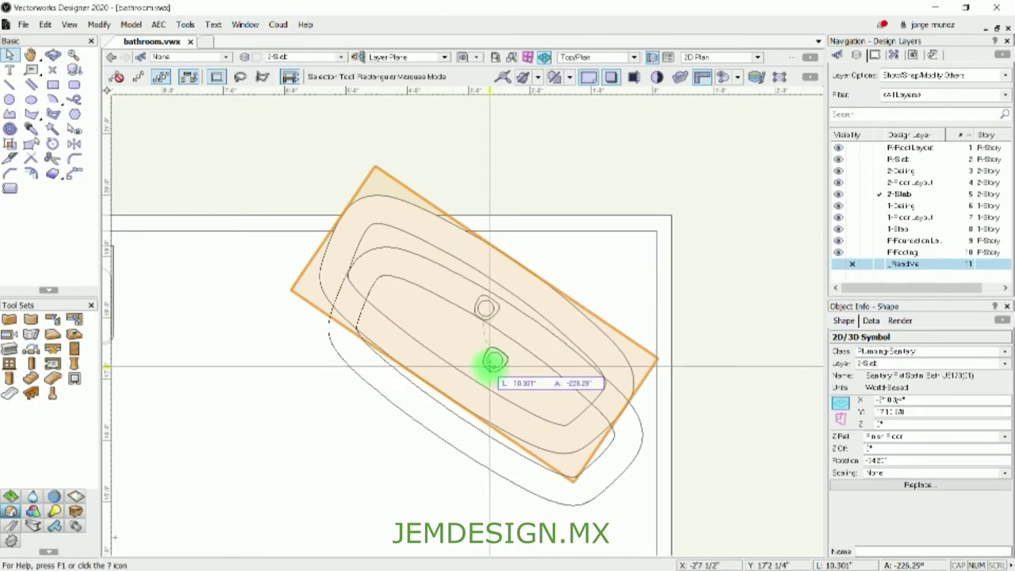
{"action": "scroll", "coordinate": [432, 292], "scroll_direction": "down", "scroll_amount": 2}
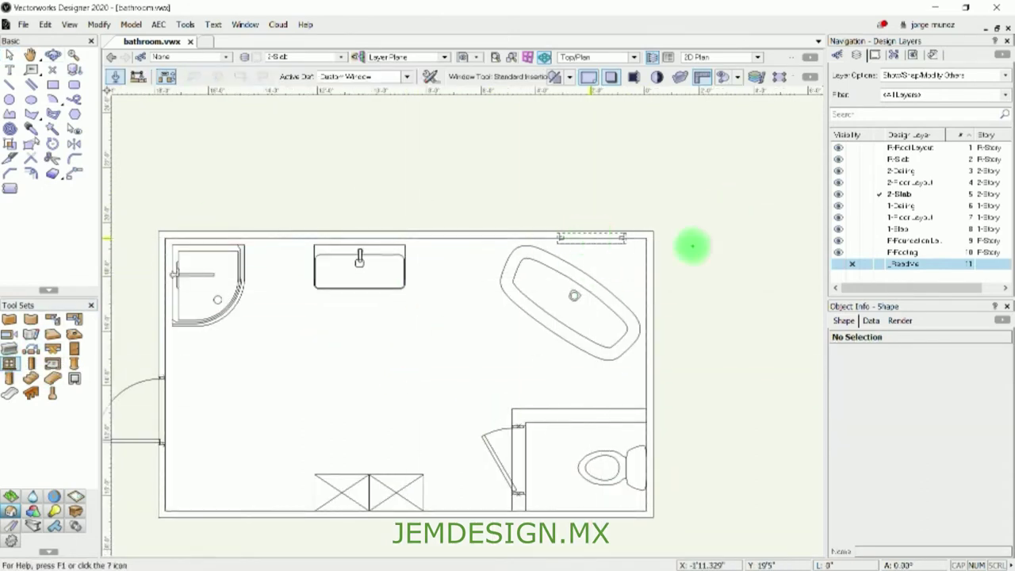
Select the top-wall window, adjust its shape options and check it in 3D.
{"action": "key", "text": "x"}
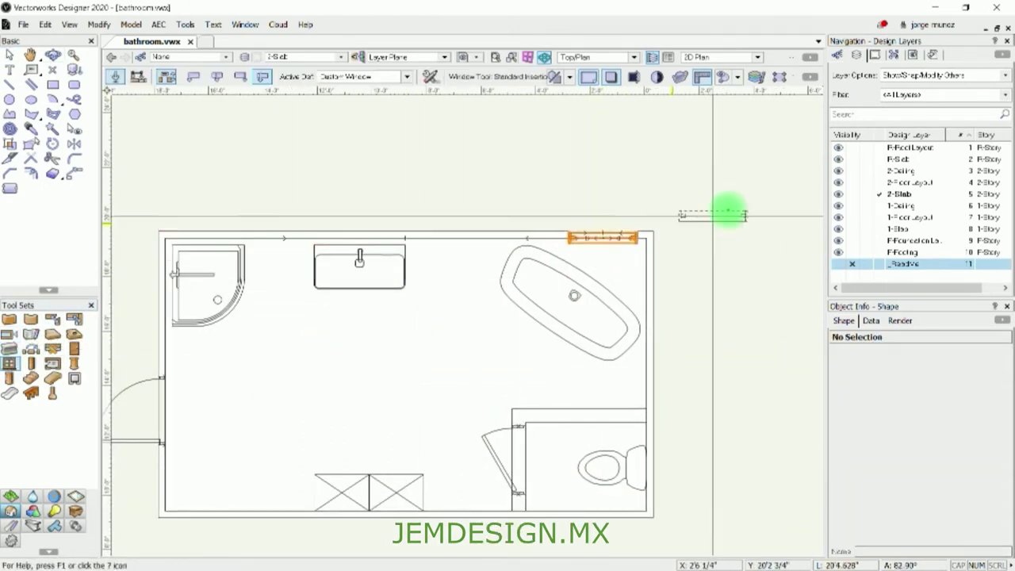
{"action": "left_click", "coordinate": [728, 212]}
{"action": "scroll", "coordinate": [966, 366], "scroll_direction": "down", "scroll_amount": 3}
{"action": "left_click", "coordinate": [995, 363]}
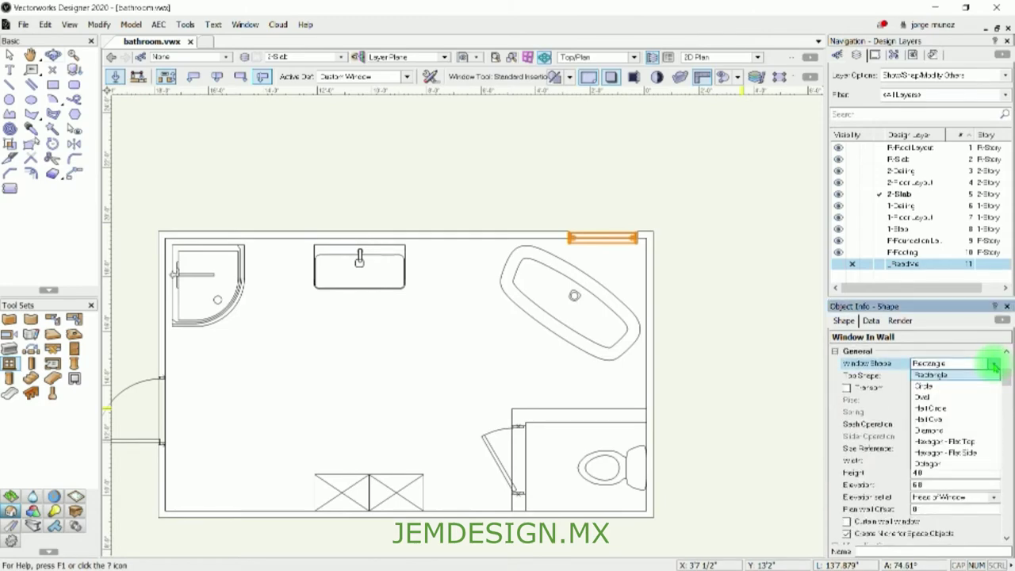
{"action": "middle_click_drag", "start_coordinate": [474, 339], "coordinate": [537, 186], "text": "shift"}
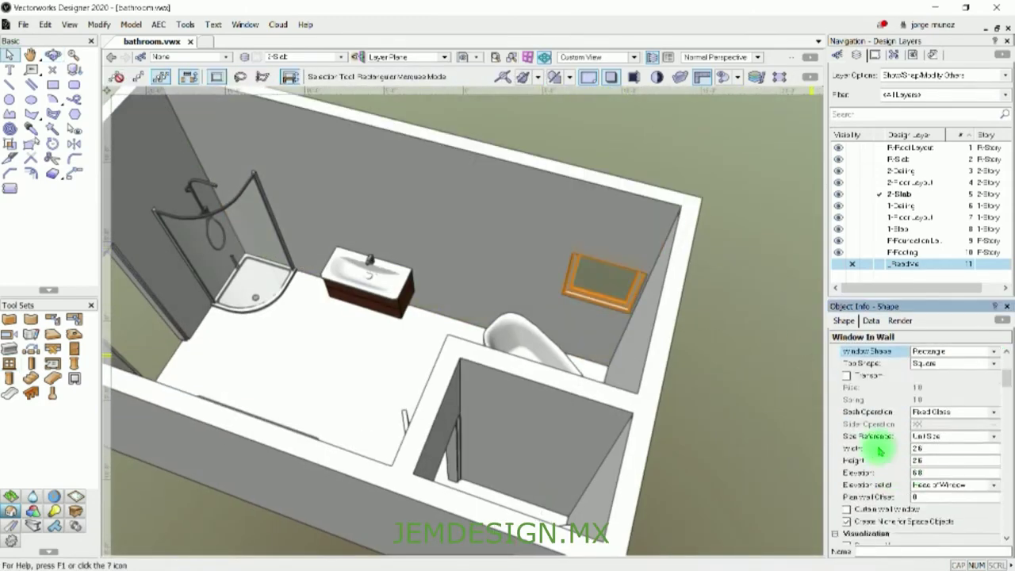
{"action": "scroll", "coordinate": [873, 428], "scroll_direction": "down", "scroll_amount": 1}
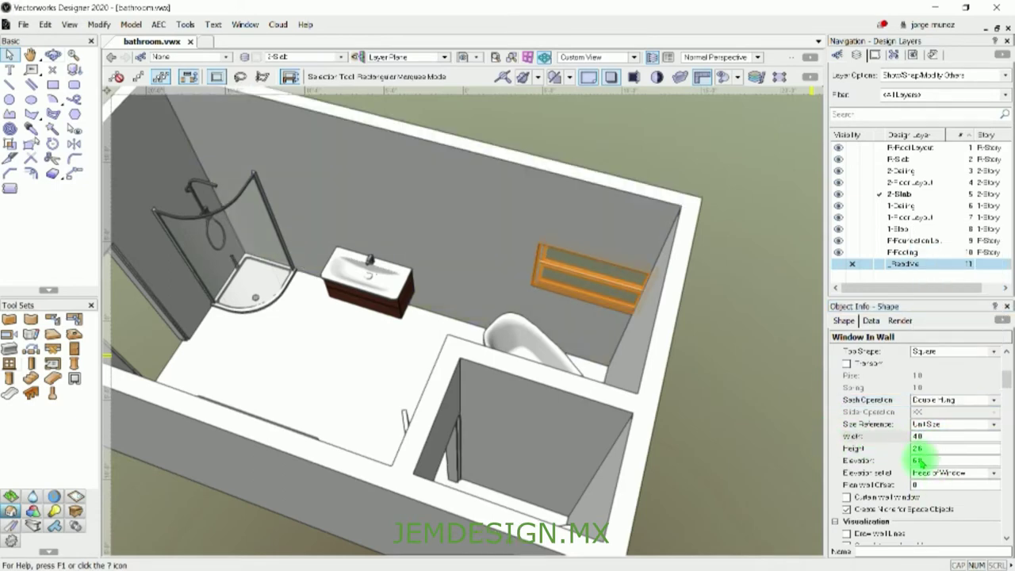
{"action": "scroll", "coordinate": [865, 428], "scroll_direction": "down", "scroll_amount": 3}
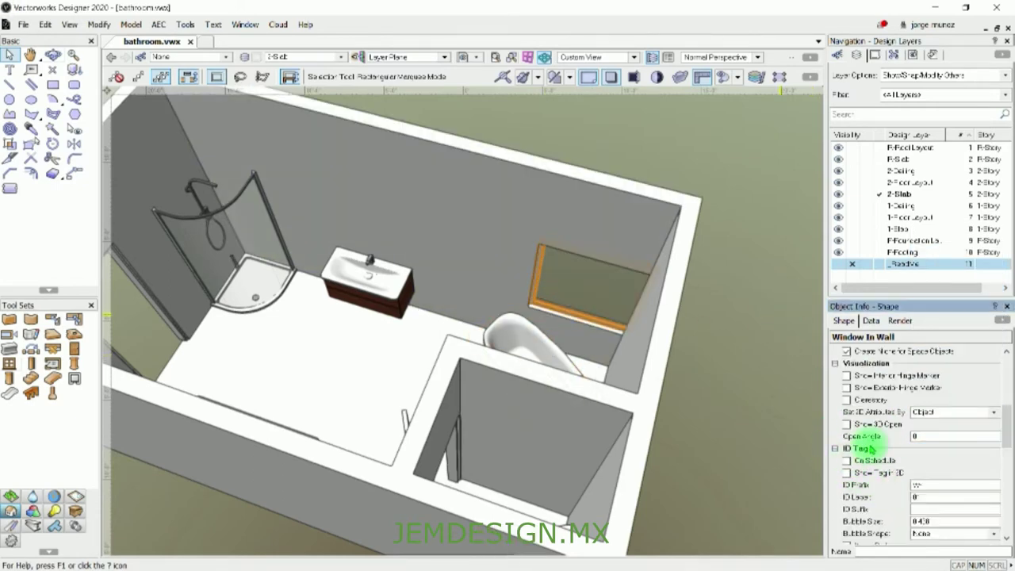
{"action": "scroll", "coordinate": [889, 440], "scroll_direction": "down", "scroll_amount": 1}
{"action": "scroll", "coordinate": [913, 432], "scroll_direction": "down", "scroll_amount": 2}
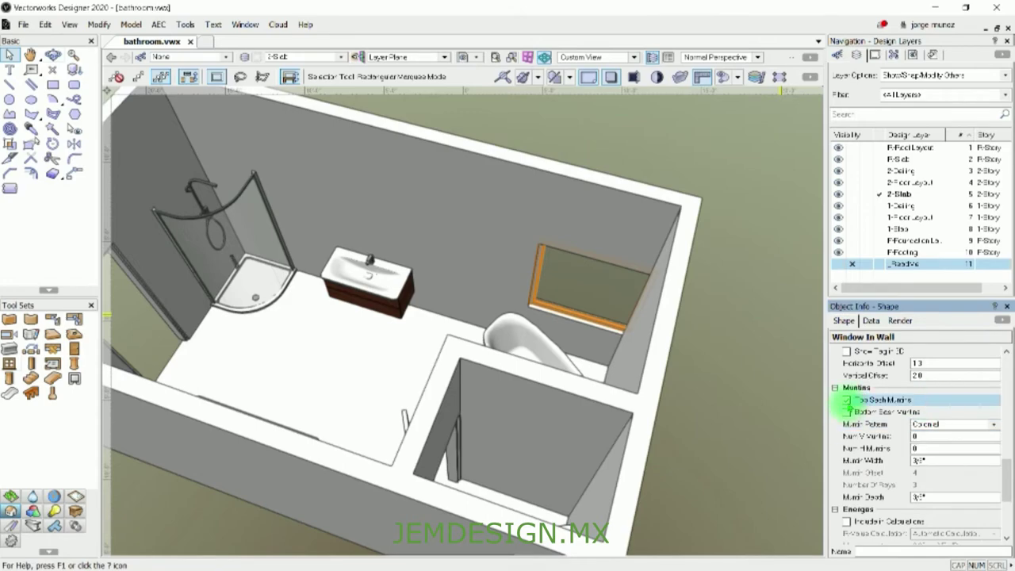
{"action": "key", "text": "F5"}
{"action": "scroll", "coordinate": [523, 365], "scroll_direction": "up", "scroll_amount": 3}
{"action": "scroll", "coordinate": [714, 388], "scroll_direction": "up", "scroll_amount": 2}
Rotate the window from horizontal to vertical about a point on the window.
{"action": "key", "text": "alt+shift+r"}
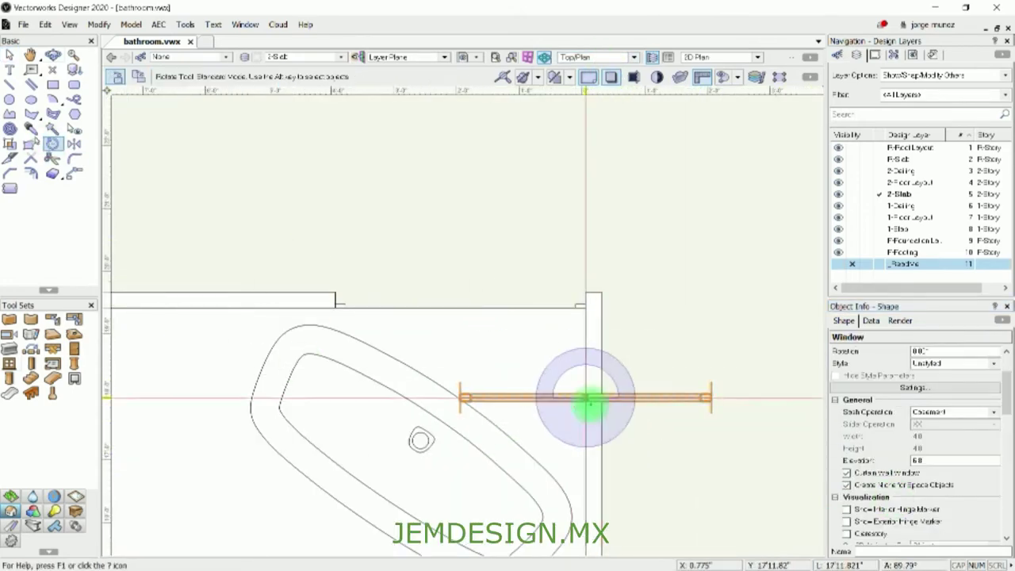
{"action": "left_click", "coordinate": [612, 412]}
{"action": "mouse_move", "coordinate": [748, 301]}
{"action": "middle_mouse_down", "text": "ctrl"}
{"action": "mouse_move", "coordinate": [579, 272]}
{"action": "mouse_move", "coordinate": [600, 302]}
{"action": "middle_mouse_up", "text": "ctrl"}
{"action": "key", "text": "F5"}
Select the window, inspect it in 3D and confirm its new height.
{"action": "key", "text": "x"}
{"action": "left_click", "coordinate": [609, 438]}
{"action": "key", "text": "shift+c"}
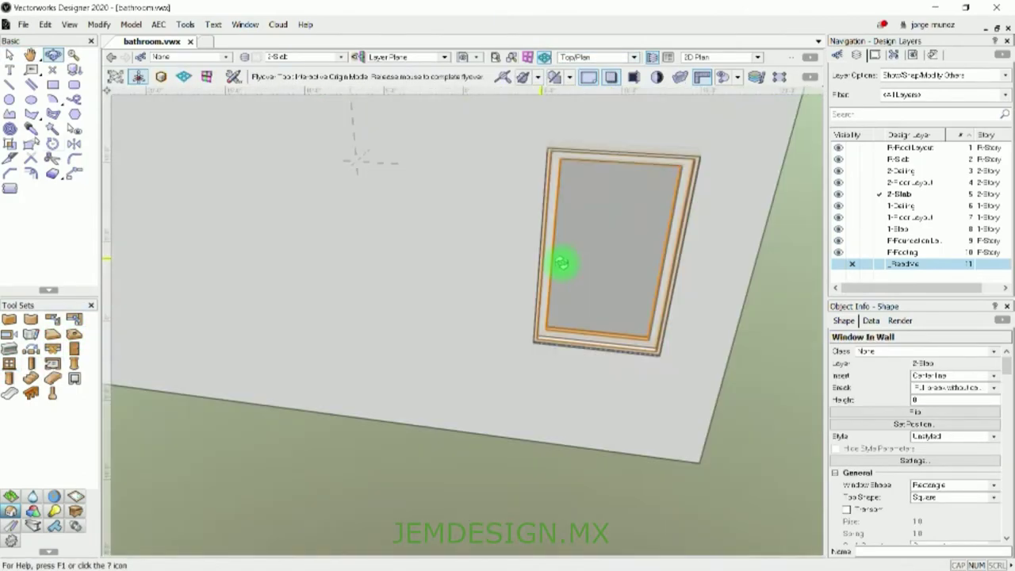
{"action": "left_click_drag", "start_coordinate": [630, 521], "coordinate": [660, 505]}
{"action": "key", "text": "Return"}
{"action": "key", "text": "F5"}
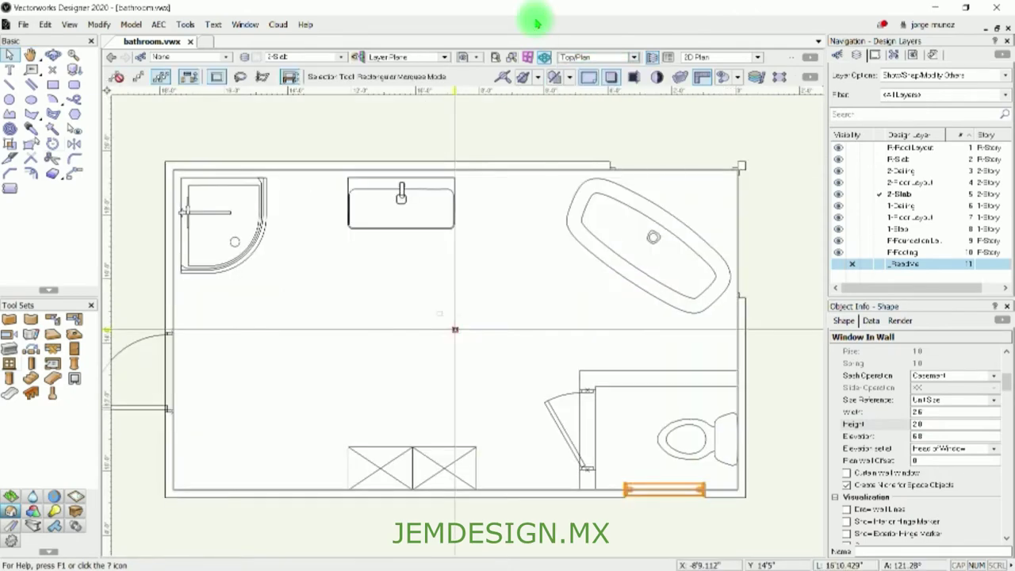
Search the symbol library for mirrors and preview a Sottini mirror.
{"action": "key", "text": "Return"}
{"action": "left_click", "coordinate": [254, 356]}
{"action": "scroll", "coordinate": [315, 360], "scroll_direction": "down", "scroll_amount": 3}
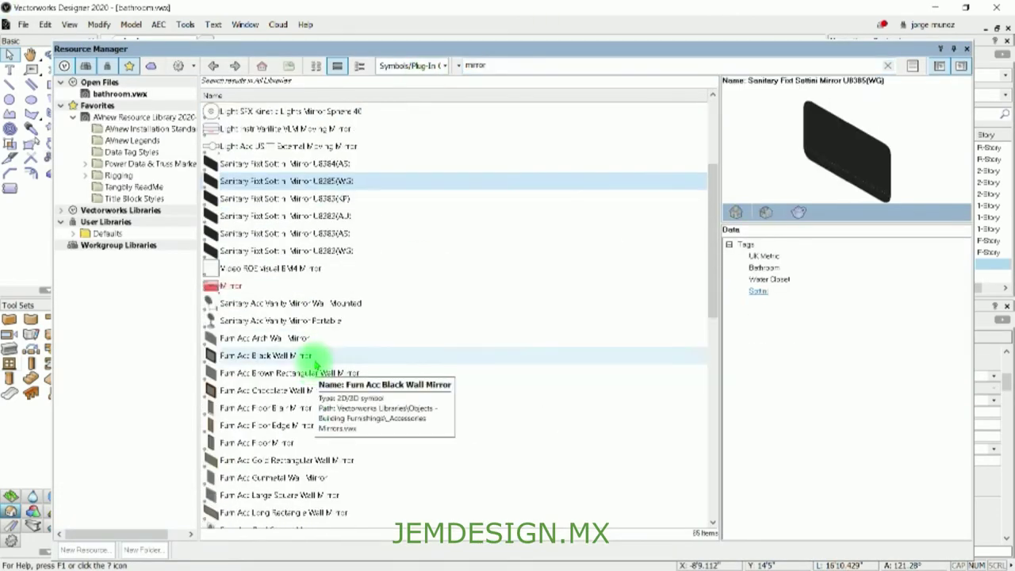
Place the long rectangular wall mirror behind the sink and view its data and render properties.
{"action": "scroll", "coordinate": [315, 361], "scroll_direction": "down", "scroll_amount": 3}
{"action": "left_click", "coordinate": [318, 336]}
{"action": "scroll", "coordinate": [309, 349], "scroll_direction": "down", "scroll_amount": 3}
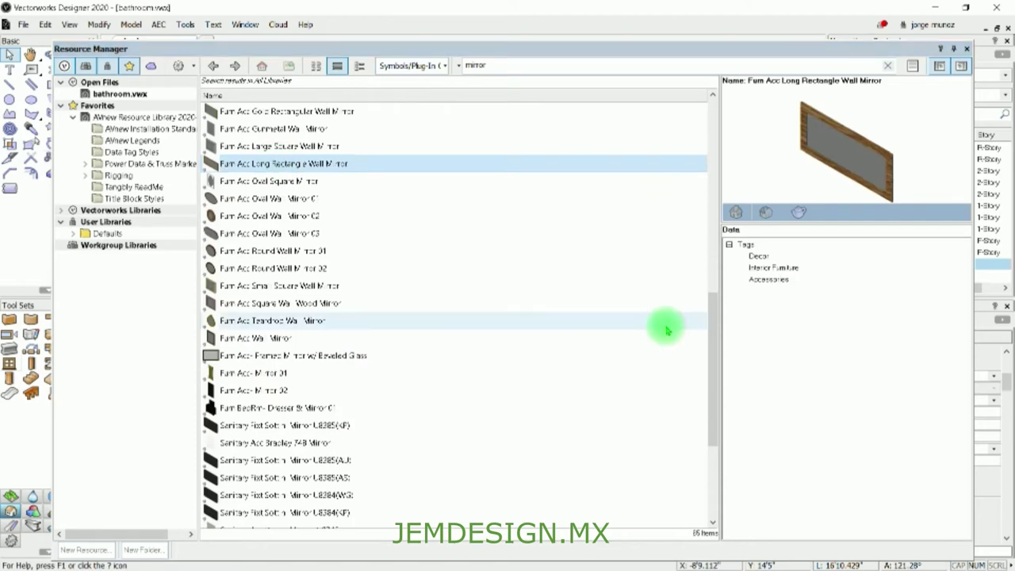
{"action": "key", "text": "Return"}
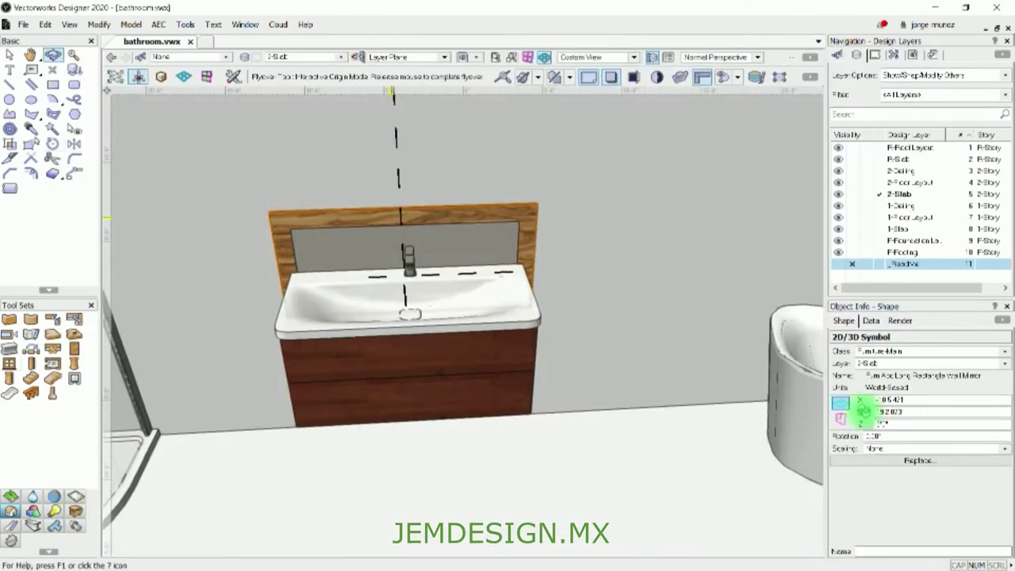
{"action": "left_click_drag", "start_coordinate": [698, 378], "coordinate": [119, 315]}
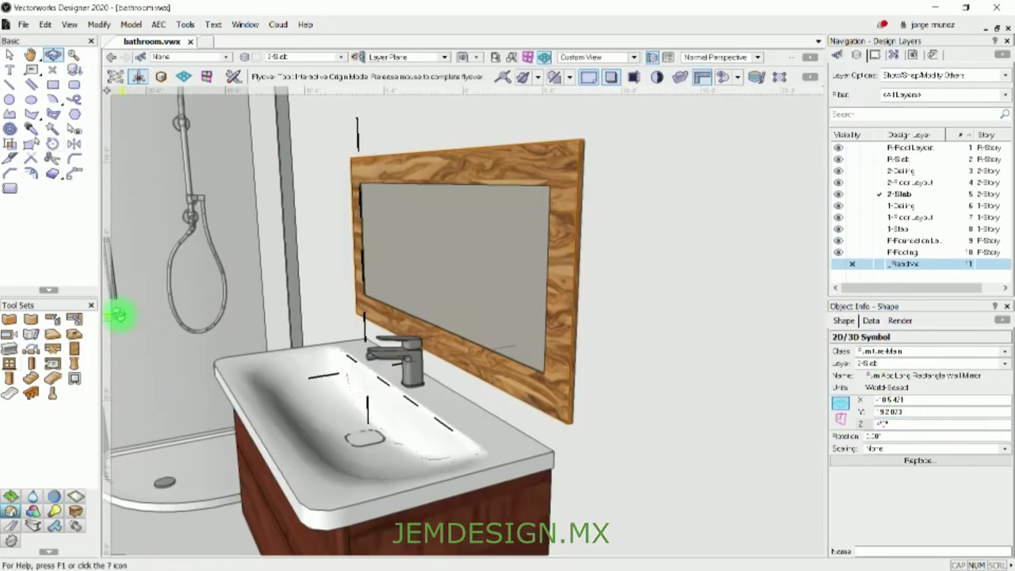
{"action": "key", "text": "x"}
{"action": "left_click", "coordinate": [871, 321]}
{"action": "left_click", "coordinate": [900, 320]}
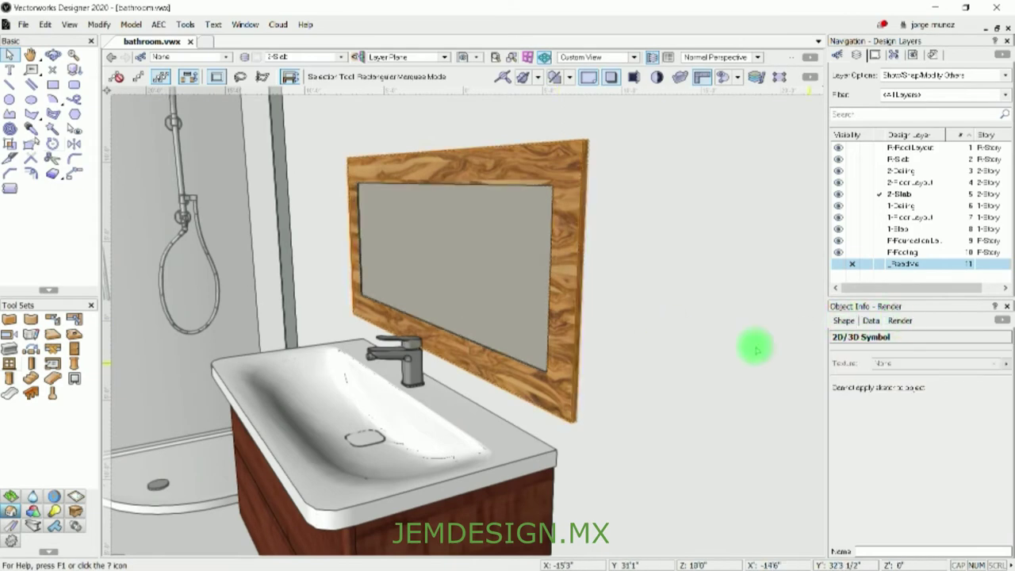
Give the mirror symbol's frame the Apple Tree wood texture, then return to Top/Plan.
{"action": "double_click", "coordinate": [453, 209]}
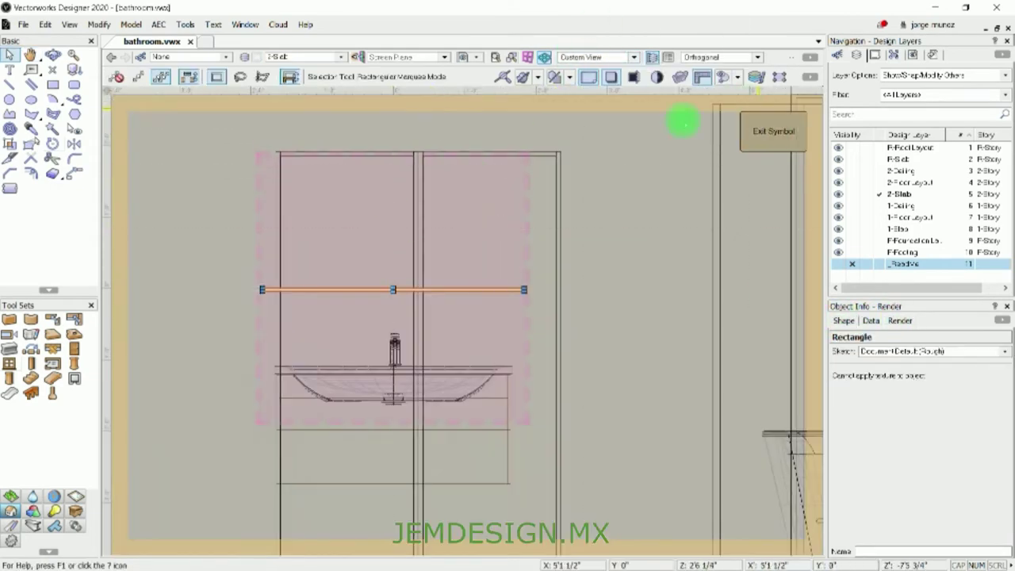
{"action": "left_click", "coordinate": [773, 129]}
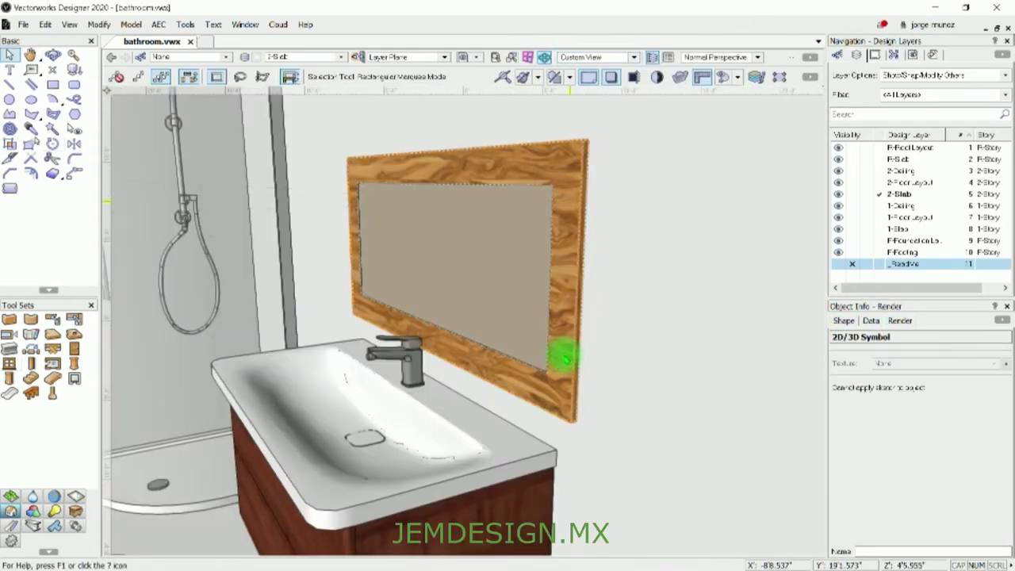
{"action": "double_click", "coordinate": [563, 359]}
{"action": "left_click", "coordinate": [900, 447]}
{"action": "scroll", "coordinate": [646, 229], "scroll_direction": "down", "scroll_amount": 5}
{"action": "left_click", "coordinate": [646, 230]}
{"action": "scroll", "coordinate": [695, 265], "scroll_direction": "down", "scroll_amount": 5}
{"action": "scroll", "coordinate": [696, 266], "scroll_direction": "down", "scroll_amount": 5}
{"action": "left_click", "coordinate": [658, 333]}
{"action": "double_click", "coordinate": [651, 208]}
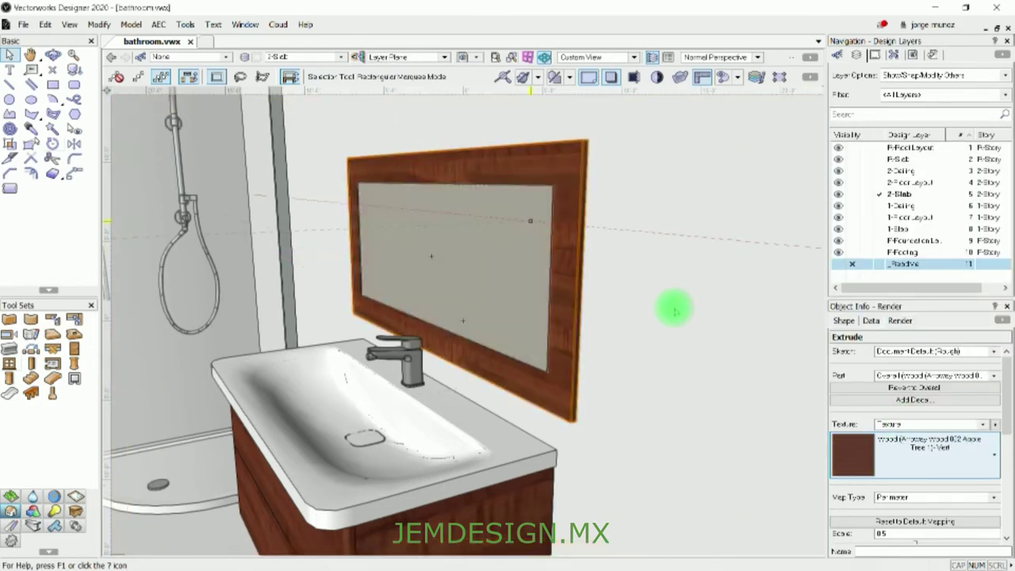
{"action": "double_click", "coordinate": [674, 310]}
{"action": "key", "text": "ctrl+5"}
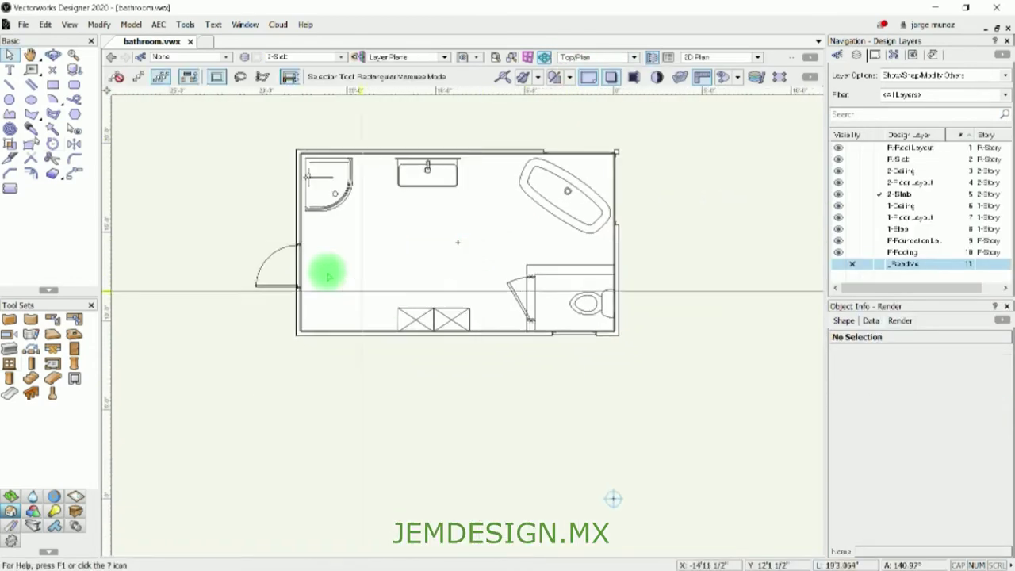
Search the resource library for 'cabinet' and preview a cabinet.
{"action": "key", "text": "ctrl+r"}
{"action": "type", "text": "cabinet"}
{"action": "key", "text": "Return"}
{"action": "left_click", "coordinate": [335, 132]}
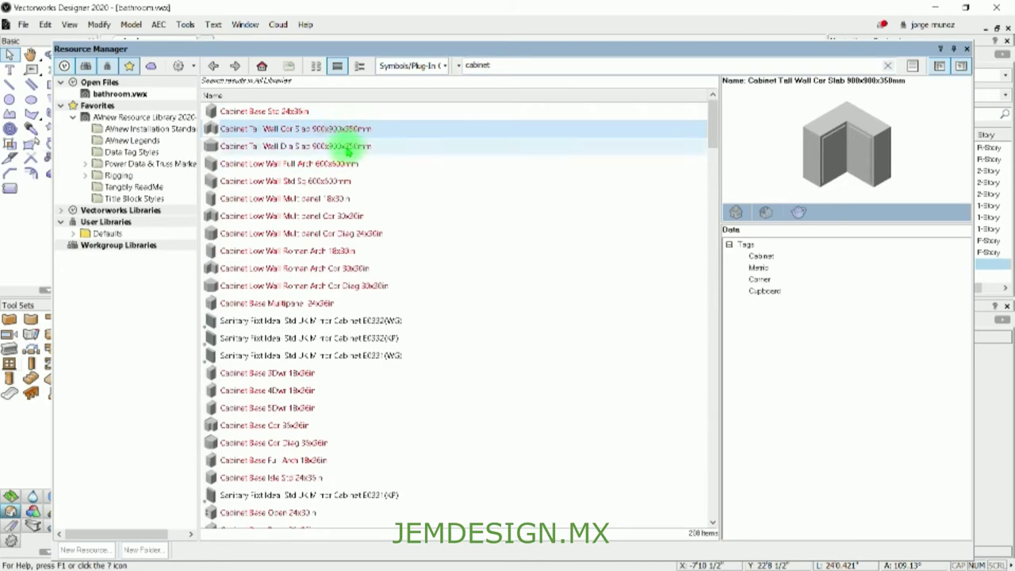
{"action": "key", "text": "ctrl+r"}
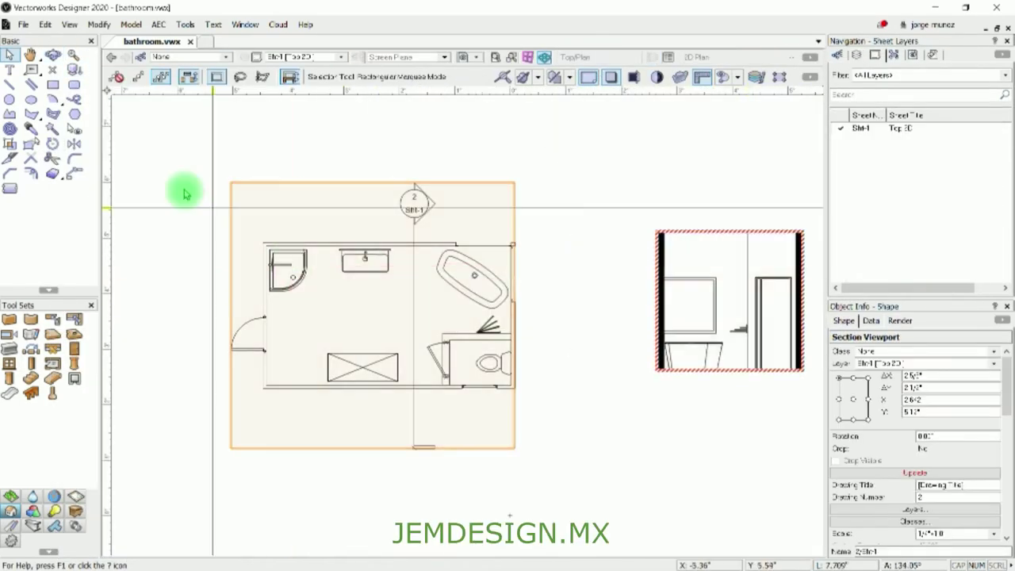
Begin a horizontal section viewport after the interior elevation attempt fails for lack of walls.
{"action": "left_click", "coordinate": [69, 23]}
{"action": "left_click", "coordinate": [206, 470]}
{"action": "left_click", "coordinate": [498, 306]}
{"action": "left_click", "coordinate": [69, 24]}
{"action": "left_click", "coordinate": [195, 452]}
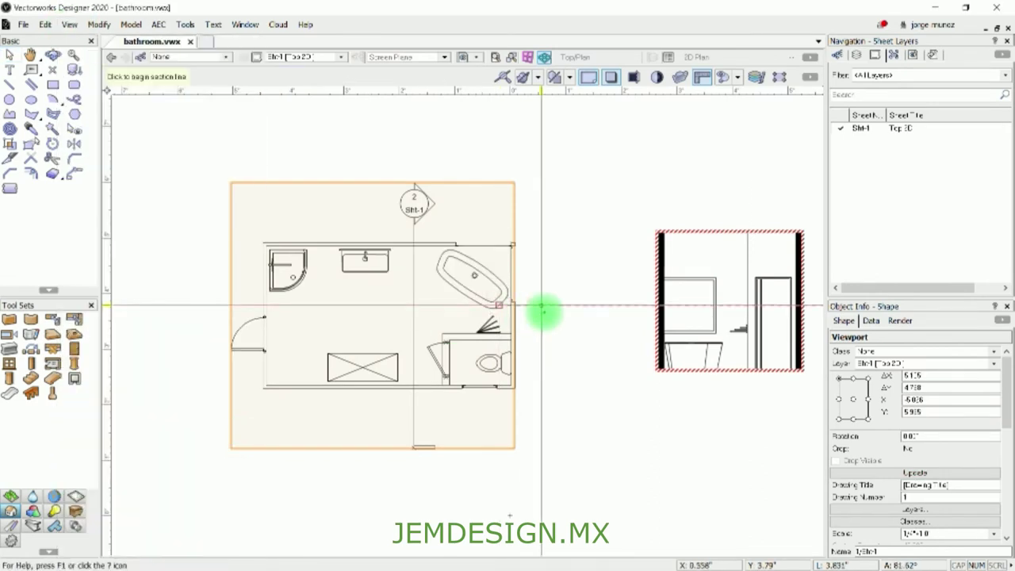
Finish the section line to create a section viewport and check the plan viewport annotations.
{"action": "double_click", "coordinate": [607, 477]}
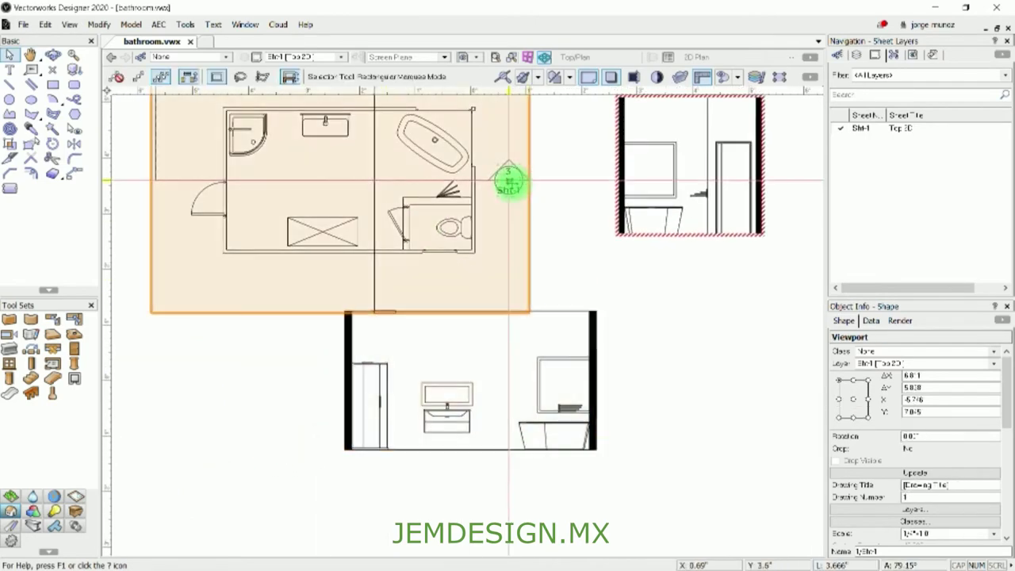
{"action": "double_click", "coordinate": [508, 176]}
{"action": "scroll", "coordinate": [503, 177], "scroll_direction": "up", "scroll_amount": 3}
{"action": "scroll", "coordinate": [476, 181], "scroll_direction": "up", "scroll_amount": 2}
{"action": "left_click", "coordinate": [774, 131]}
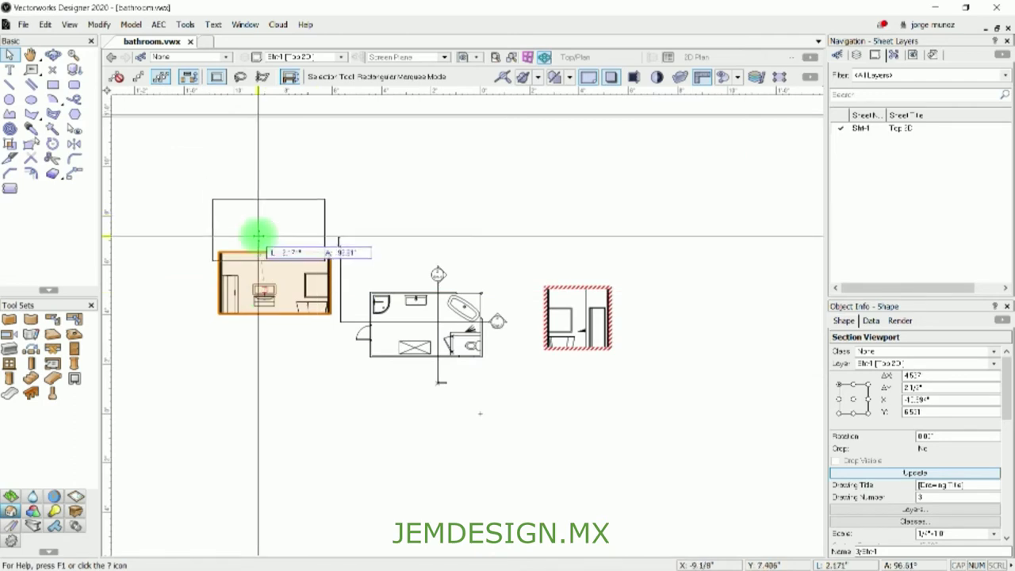
Arrange the section viewports upper left and below the plan, then render them.
{"action": "left_click_drag", "start_coordinate": [257, 236], "coordinate": [258, 235]}
{"action": "left_click_drag", "start_coordinate": [577, 333], "coordinate": [494, 411]}
{"action": "scroll", "coordinate": [429, 367], "scroll_direction": "up", "scroll_amount": 2}
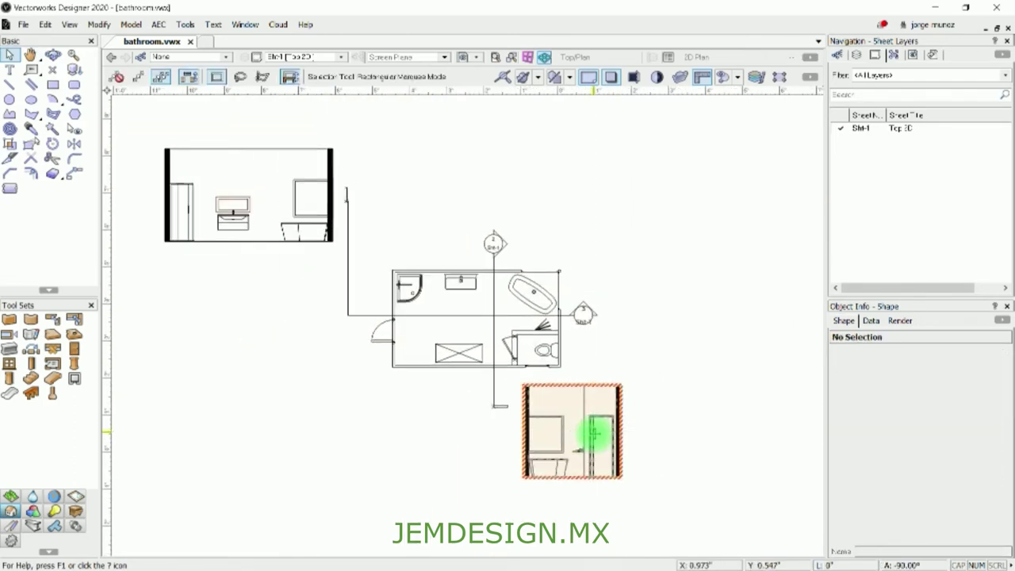
{"action": "left_click", "coordinate": [544, 289]}
{"action": "scroll", "coordinate": [929, 468], "scroll_direction": "down", "scroll_amount": 3}
{"action": "scroll", "coordinate": [888, 428], "scroll_direction": "down", "scroll_amount": 2}
{"action": "scroll", "coordinate": [868, 448], "scroll_direction": "down", "scroll_amount": 2}
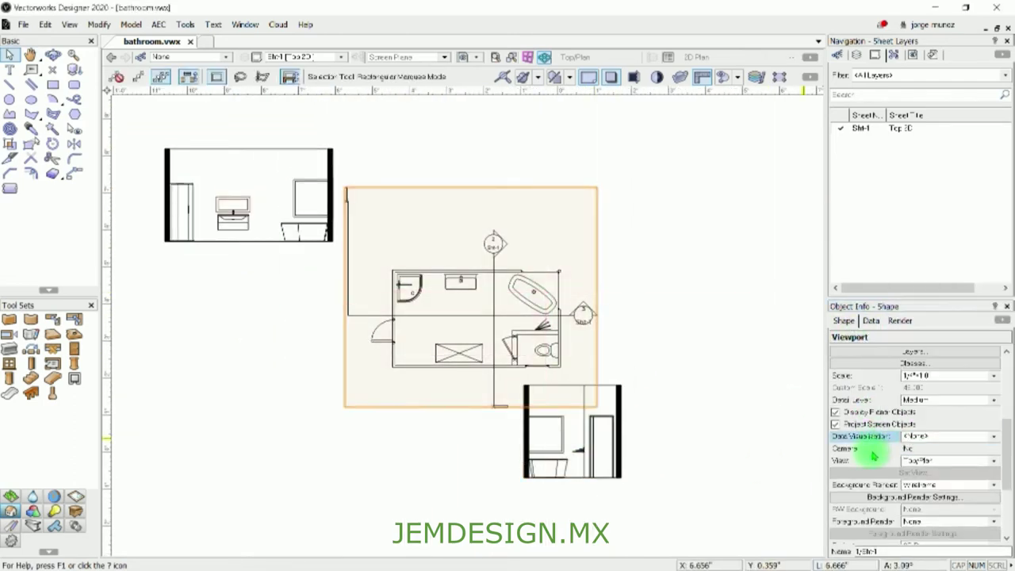
{"action": "left_click", "coordinate": [320, 157], "text": "shift"}
{"action": "scroll", "coordinate": [912, 387], "scroll_direction": "up", "scroll_amount": 3}
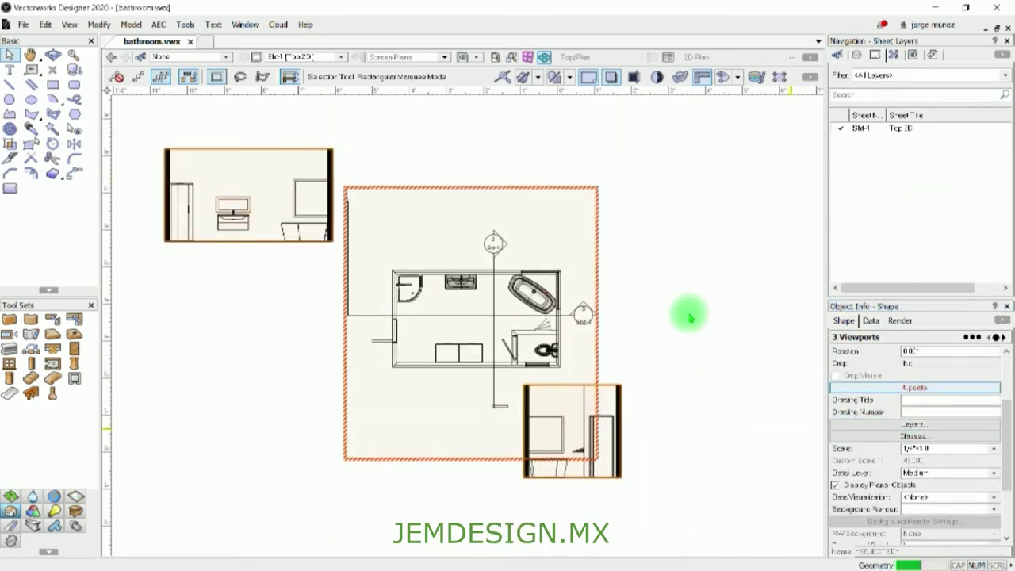
{"action": "scroll", "coordinate": [460, 369], "scroll_direction": "up", "scroll_amount": 3}
{"action": "left_click", "coordinate": [288, 431]}
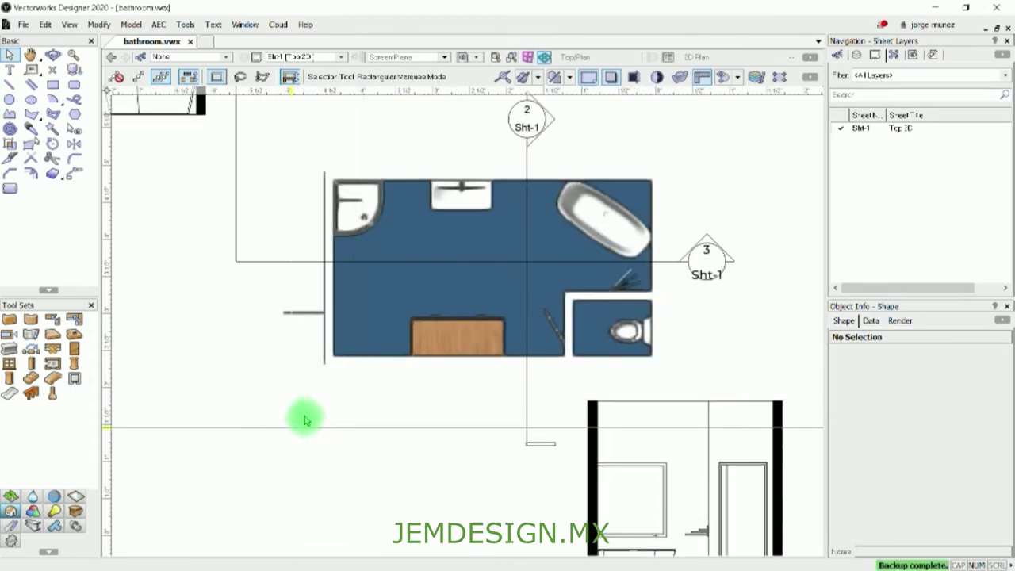
Apply a new scale to all three viewports on the sheet.
{"action": "left_click", "coordinate": [397, 369]}
{"action": "key", "text": "shift+c"}
{"action": "scroll", "coordinate": [397, 369], "scroll_direction": "down", "scroll_amount": 5}
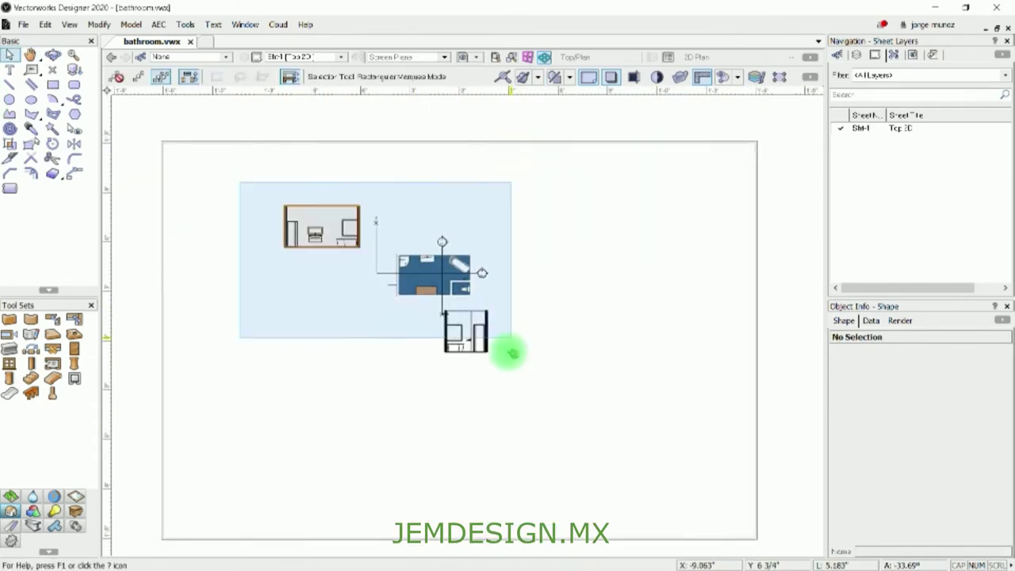
{"action": "key", "text": "ctrl+a"}
{"action": "left_click", "coordinate": [952, 533]}
{"action": "left_click", "coordinate": [930, 487]}
{"action": "left_click", "coordinate": [952, 533]}
{"action": "left_click", "coordinate": [957, 200]}
{"action": "left_click", "coordinate": [653, 378]}
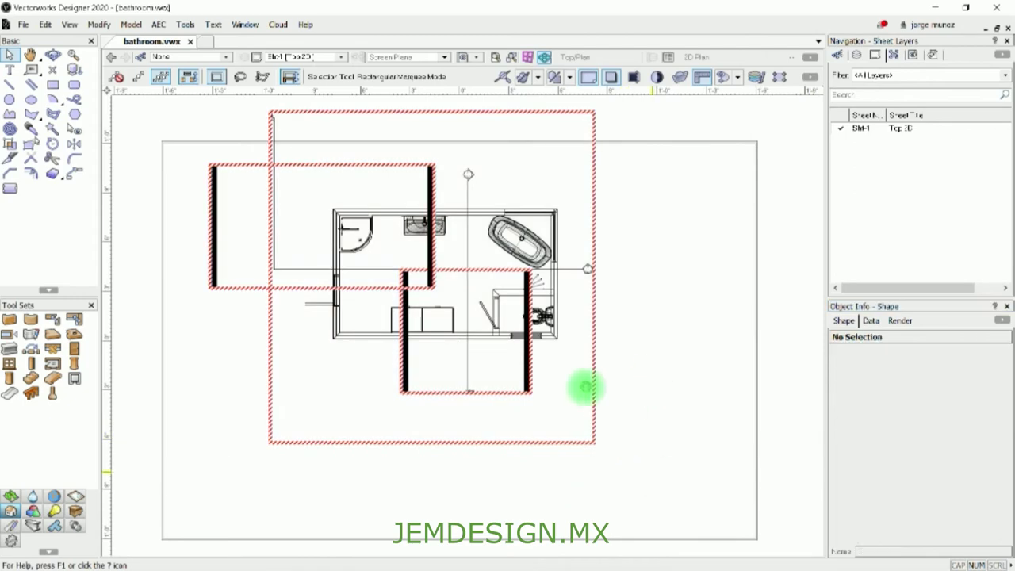
{"action": "scroll", "coordinate": [516, 238], "scroll_direction": "down", "scroll_amount": 2}
Crop the plan viewport with a rectangle around the bathroom and reposition the cropped plan.
{"action": "left_click", "coordinate": [487, 215]}
{"action": "left_click", "coordinate": [365, 202]}
{"action": "left_click", "coordinate": [483, 277]}
{"action": "left_click", "coordinate": [512, 322]}
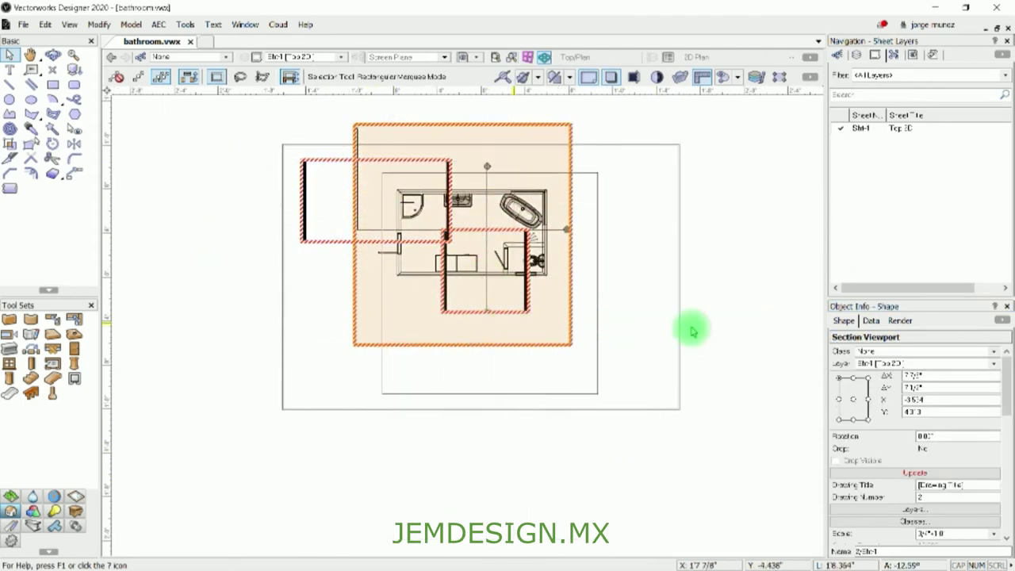
{"action": "double_click", "coordinate": [442, 313]}
{"action": "left_click", "coordinate": [52, 128]}
{"action": "left_click", "coordinate": [730, 413]}
{"action": "left_click", "coordinate": [847, 472]}
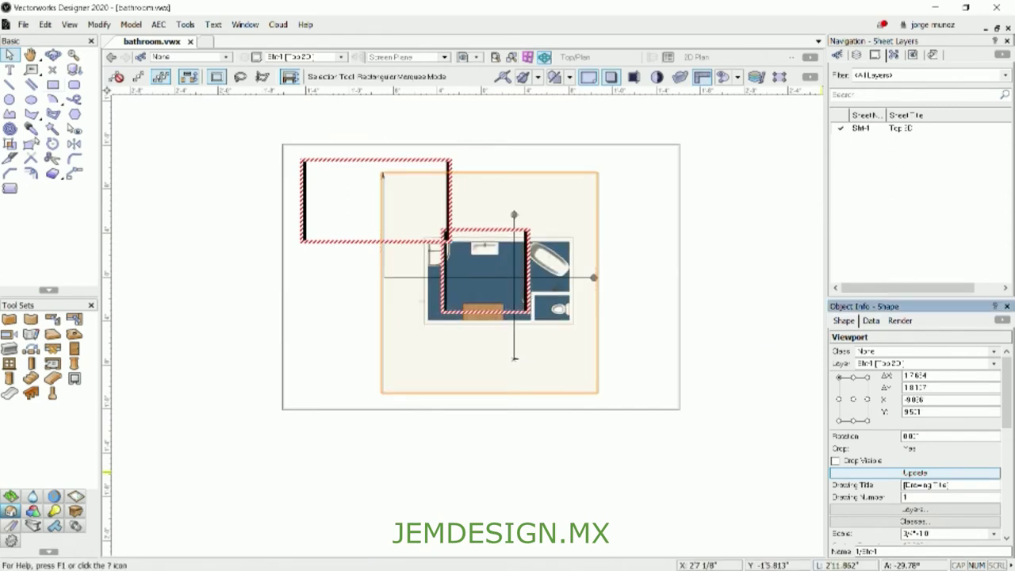
{"action": "left_click_drag", "start_coordinate": [498, 260], "coordinate": [370, 325]}
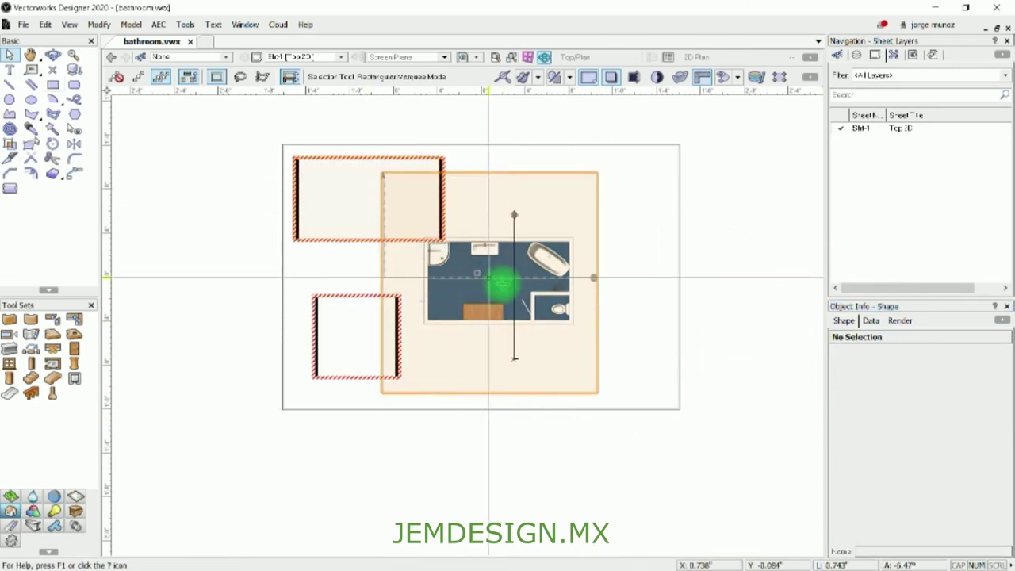
Set the section viewports' background render to OpenGL, then return to the 1-Floor Layout layer.
{"action": "left_click", "coordinate": [637, 471]}
{"action": "left_click", "coordinate": [369, 198]}
{"action": "scroll", "coordinate": [897, 446], "scroll_direction": "down", "scroll_amount": 2}
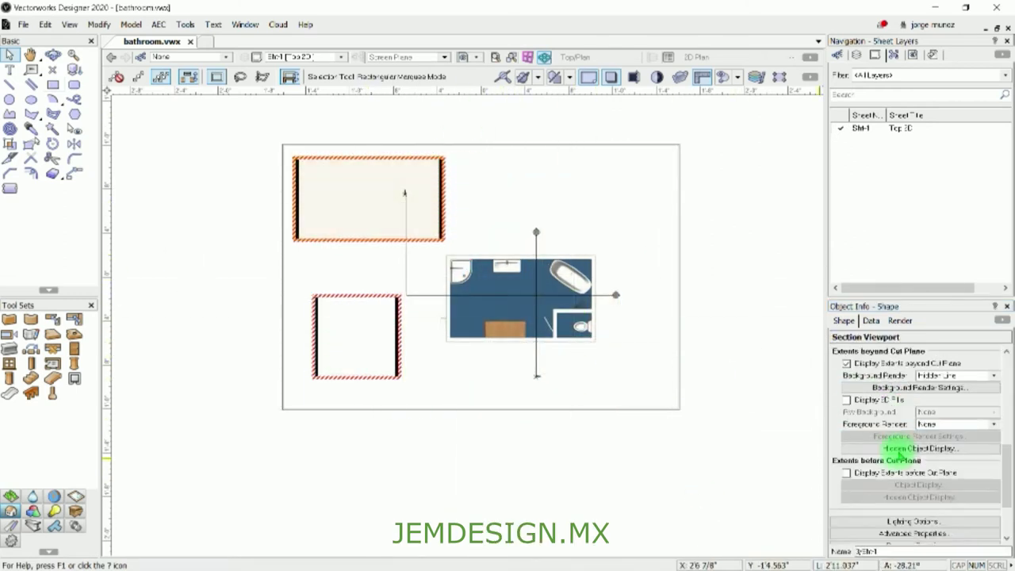
{"action": "left_click", "coordinate": [944, 425]}
{"action": "left_click", "coordinate": [914, 228]}
{"action": "left_click", "coordinate": [356, 356], "text": "shift"}
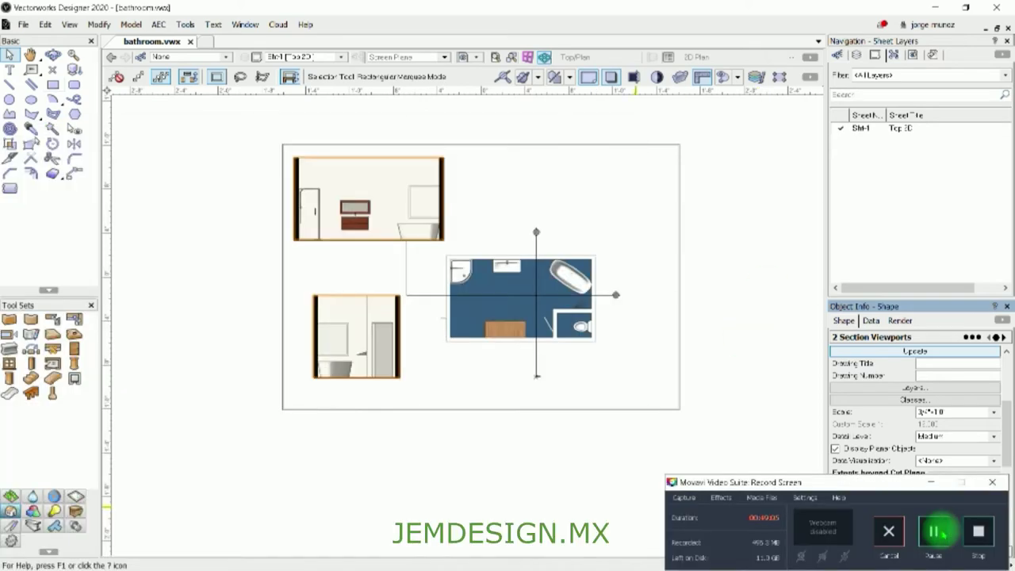
{"action": "double_click", "coordinate": [558, 213]}
{"action": "key", "text": "ctrl+r"}
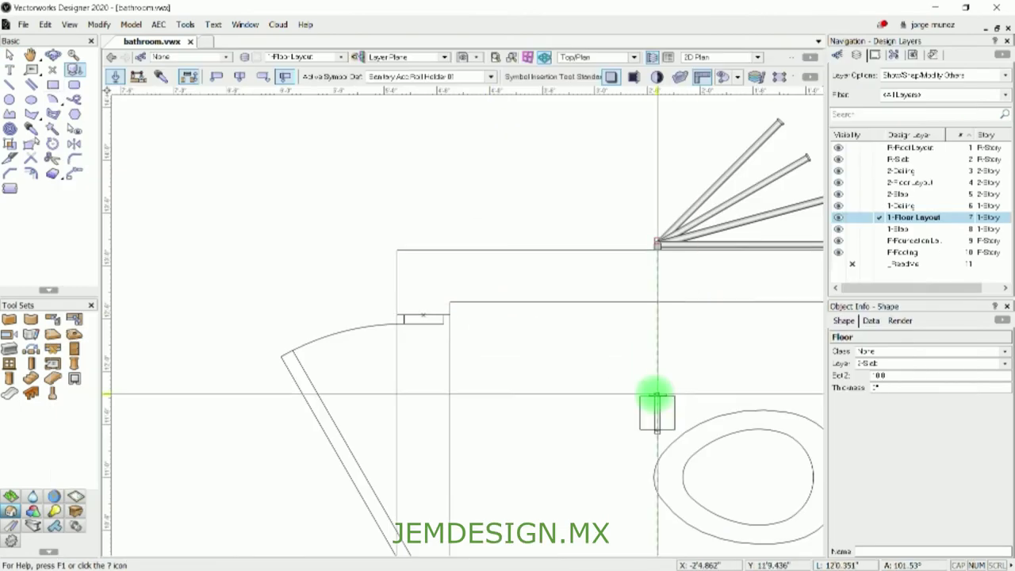
Place a roll holder on the wall above the toilet, check it, then delete it.
{"action": "left_click", "coordinate": [705, 321]}
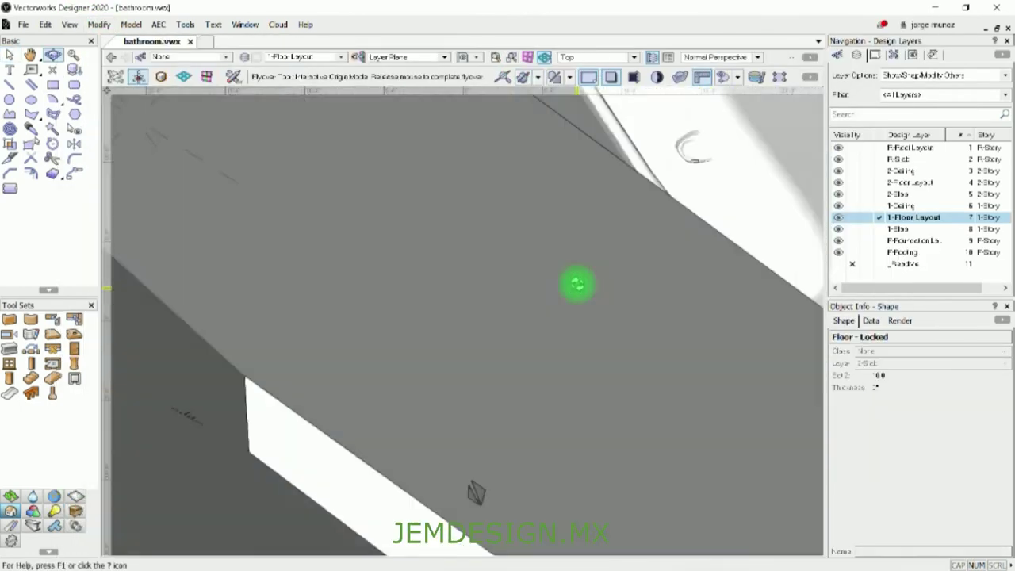
{"action": "left_click", "coordinate": [596, 57]}
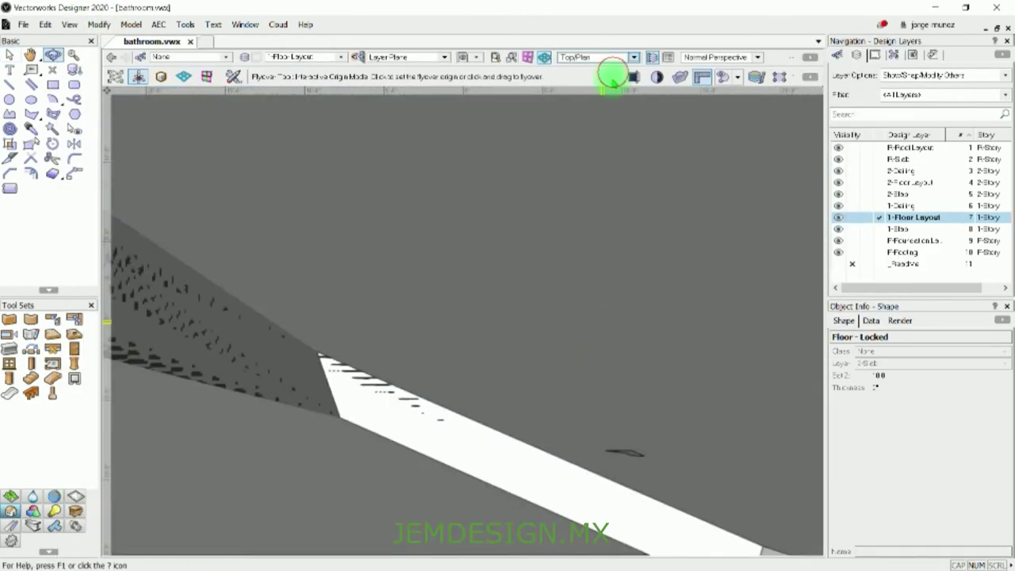
{"action": "left_click", "coordinate": [603, 68]}
{"action": "left_click", "coordinate": [594, 419]}
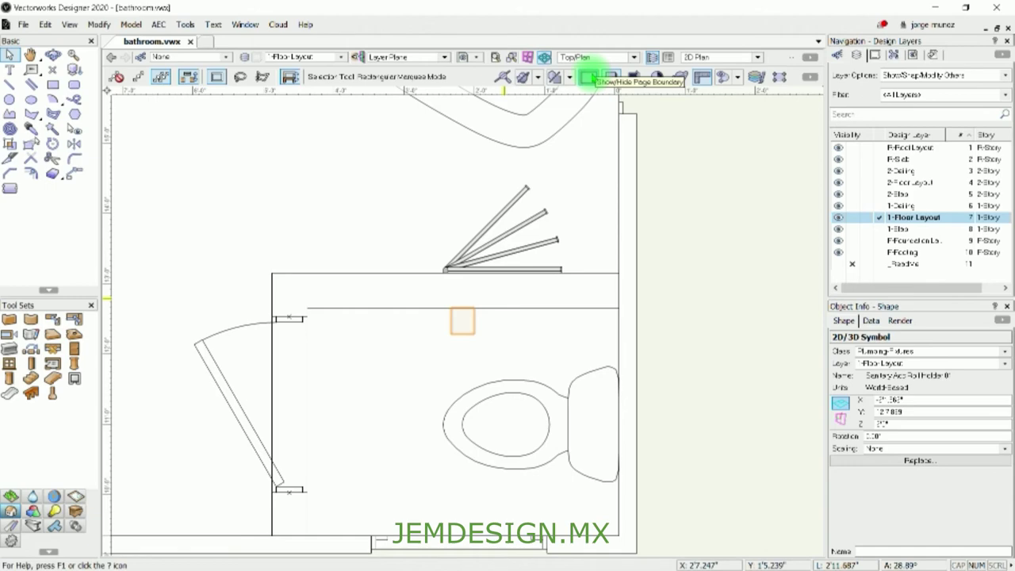
{"action": "key", "text": "Delete"}
Place a different roll holder symbol on the toilet wall.
{"action": "key", "text": "ctrl+r"}
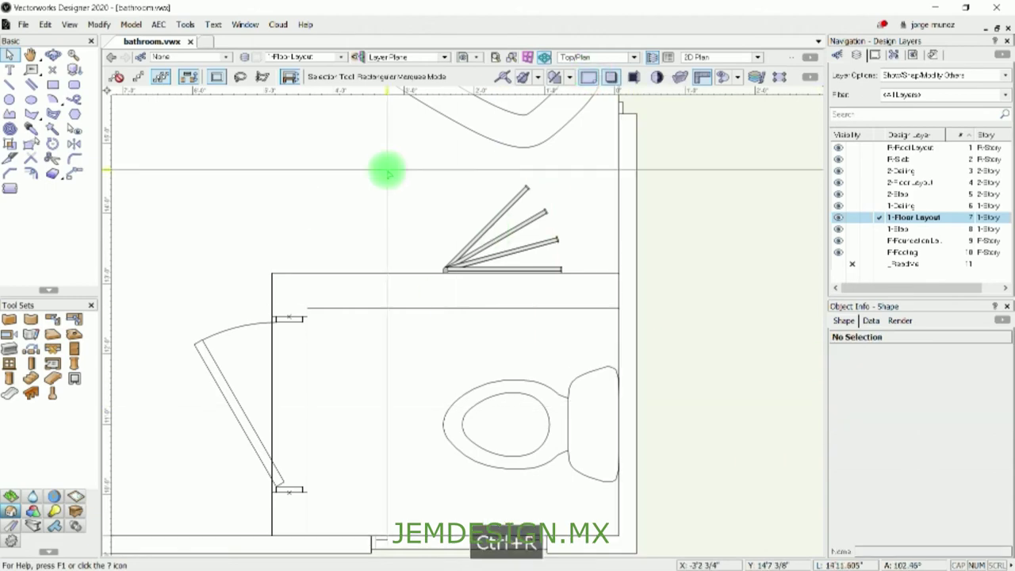
{"action": "double_click", "coordinate": [331, 182]}
{"action": "key", "text": "ctrl+r"}
{"action": "left_click", "coordinate": [405, 320]}
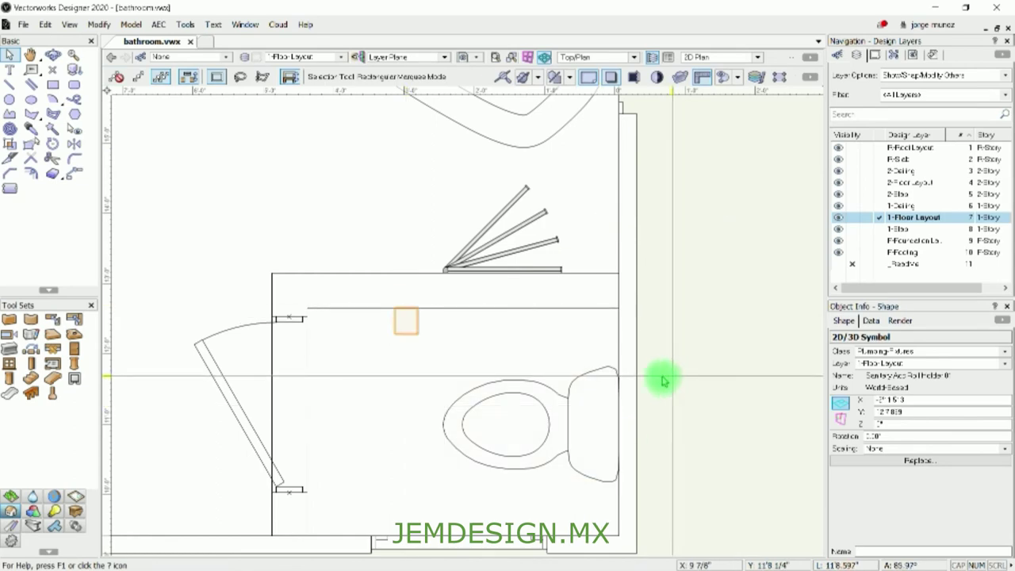
{"action": "scroll", "coordinate": [410, 319], "scroll_direction": "up", "scroll_amount": 3}
{"action": "scroll", "coordinate": [227, 261], "scroll_direction": "down", "scroll_amount": 4}
Inspect the new roll holder in 3D and review its four solids from the front inside the symbol.
{"action": "key", "text": "shift+c"}
{"action": "mouse_move", "coordinate": [687, 373]}
{"action": "left_mouse_down"}
{"action": "mouse_move", "coordinate": [533, 468]}
{"action": "mouse_move", "coordinate": [519, 465]}
{"action": "left_mouse_up"}
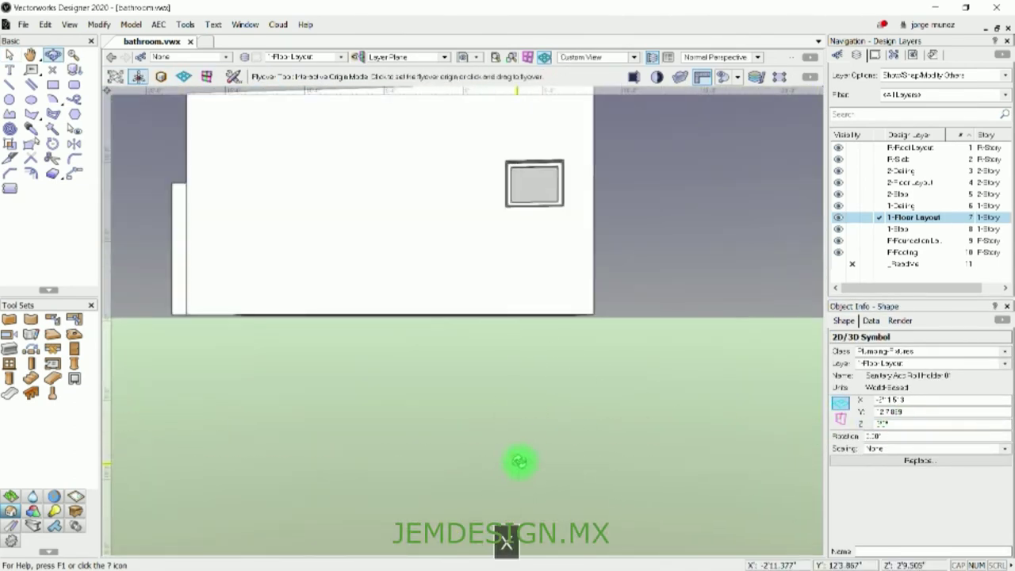
{"action": "key", "text": "x"}
{"action": "double_click", "coordinate": [516, 358]}
{"action": "left_click", "coordinate": [420, 338]}
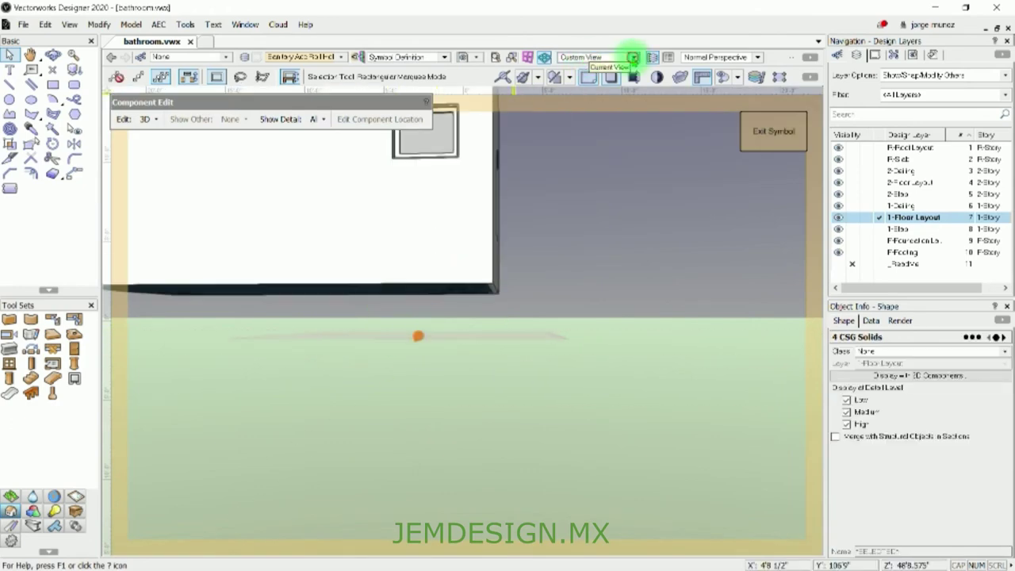
{"action": "key", "text": "KP_1"}
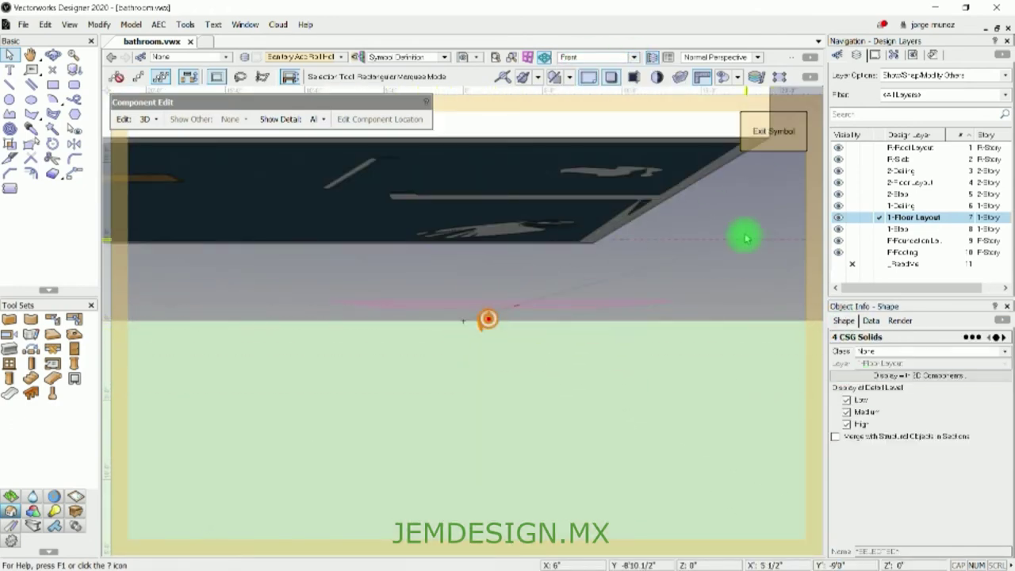
{"action": "left_click", "coordinate": [774, 131]}
Fly through the bathroom, adjust the class list, return to Top/Plan and pick Towel Holder 04.
{"action": "left_click", "coordinate": [599, 57]}
{"action": "left_click", "coordinate": [601, 98]}
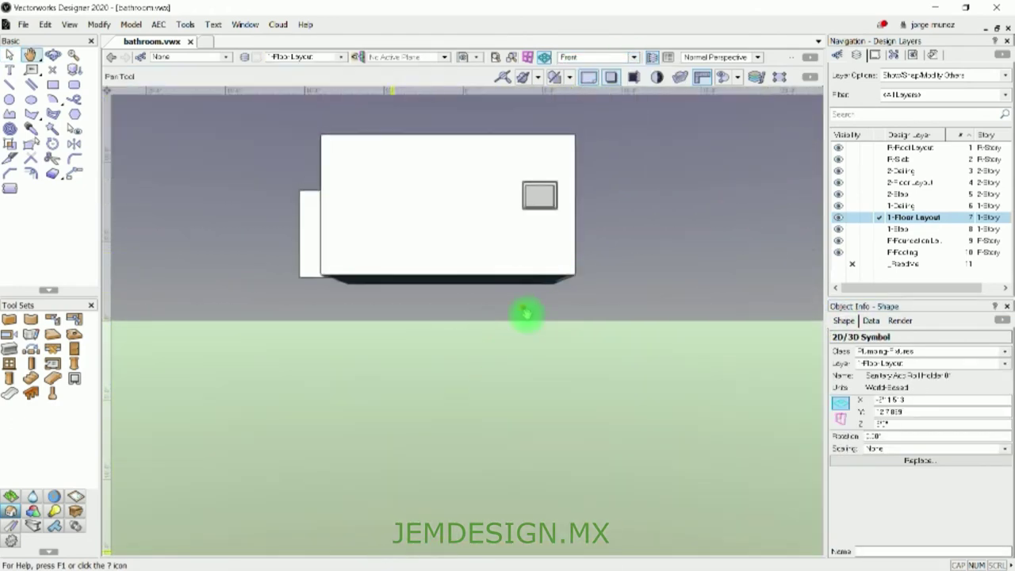
{"action": "mouse_move", "coordinate": [465, 325]}
{"action": "middle_mouse_down", "text": "shift"}
{"action": "mouse_move", "coordinate": [654, 394]}
{"action": "mouse_move", "coordinate": [600, 290]}
{"action": "middle_mouse_up", "text": "shift"}
{"action": "key", "text": "KP_0"}
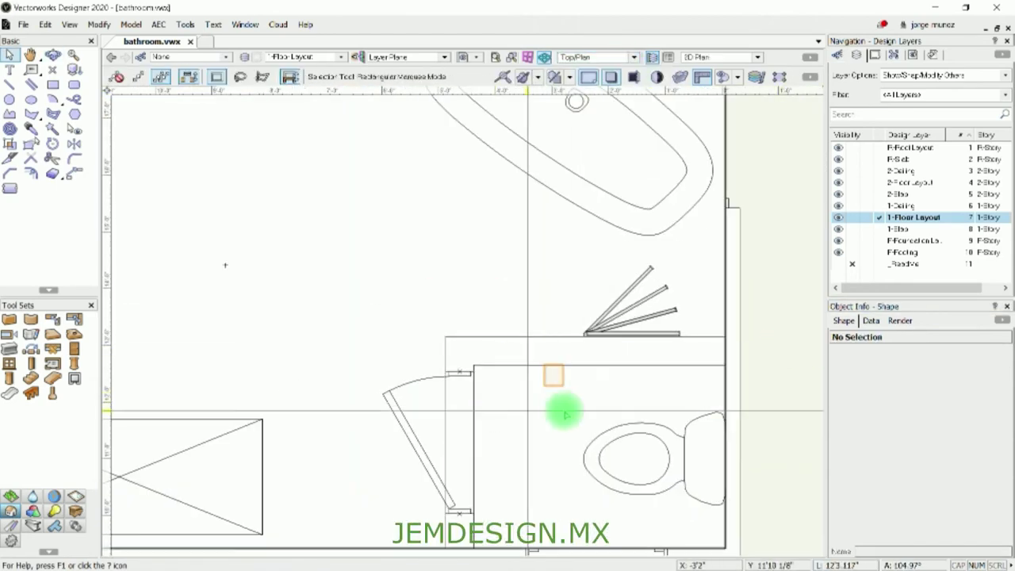
{"action": "left_click", "coordinate": [924, 351]}
{"action": "left_click", "coordinate": [788, 256]}
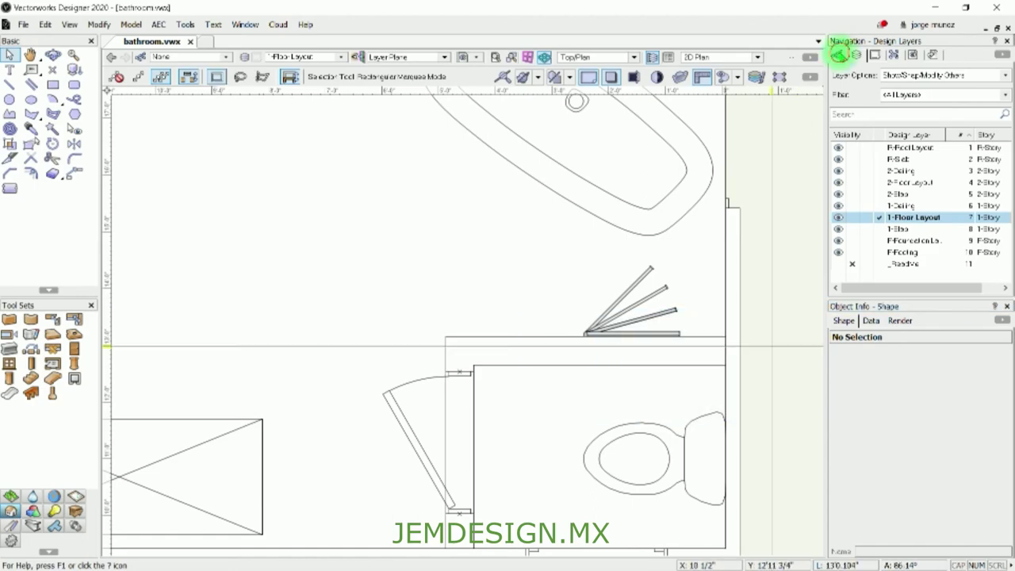
{"action": "left_click", "coordinate": [838, 54]}
{"action": "left_click", "coordinate": [847, 151], "text": "alt"}
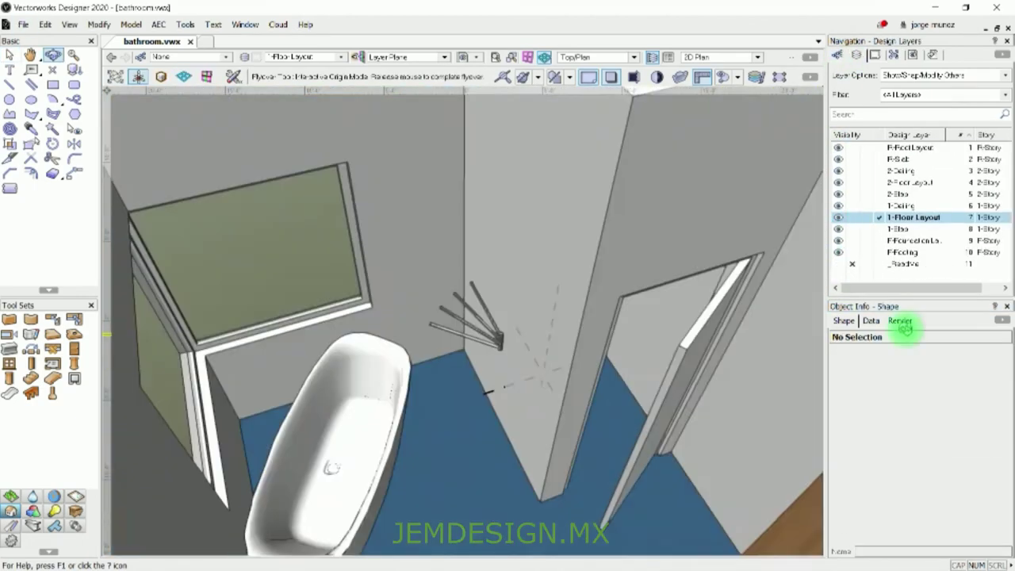
{"action": "left_click_drag", "start_coordinate": [905, 330], "coordinate": [396, 386]}
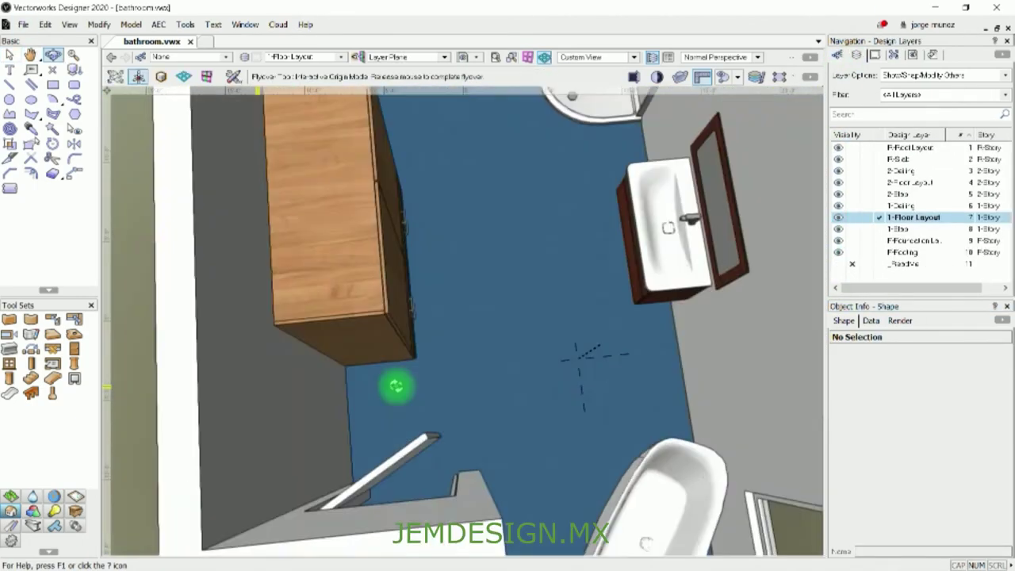
{"action": "key", "text": "F5"}
{"action": "key", "text": "ctrl+r"}
{"action": "double_click", "coordinate": [397, 217]}
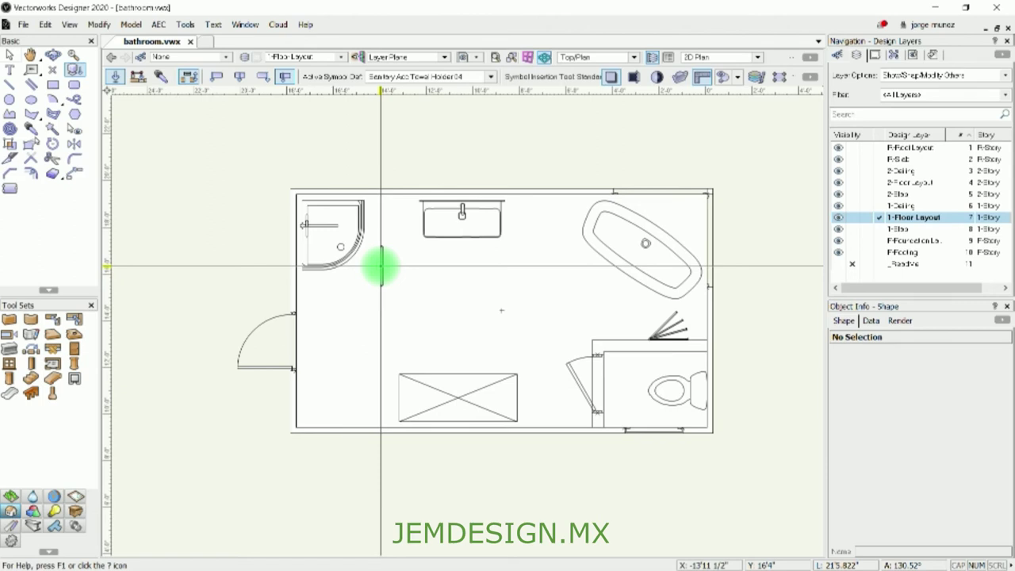
Place the towel holder on the wall beside the corner shower.
{"action": "scroll", "coordinate": [381, 266], "scroll_direction": "up", "scroll_amount": 2}
{"action": "scroll", "coordinate": [386, 236], "scroll_direction": "up", "scroll_amount": 5}
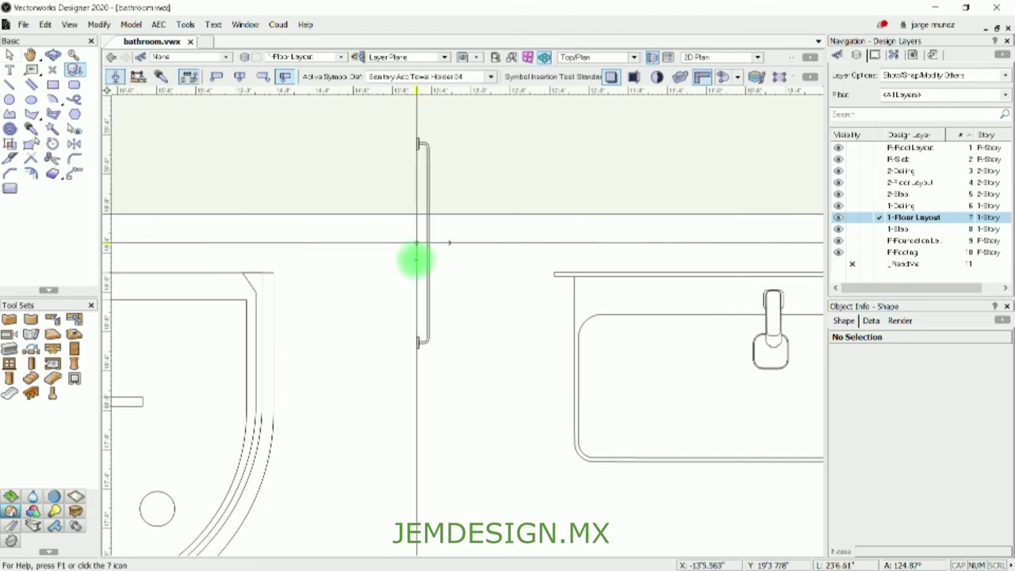
{"action": "left_click", "coordinate": [417, 270]}
{"action": "left_click", "coordinate": [412, 328]}
Check the placed towel holder in 3D, review the layer settings, and return to Top/Plan.
{"action": "key", "text": "shift+c"}
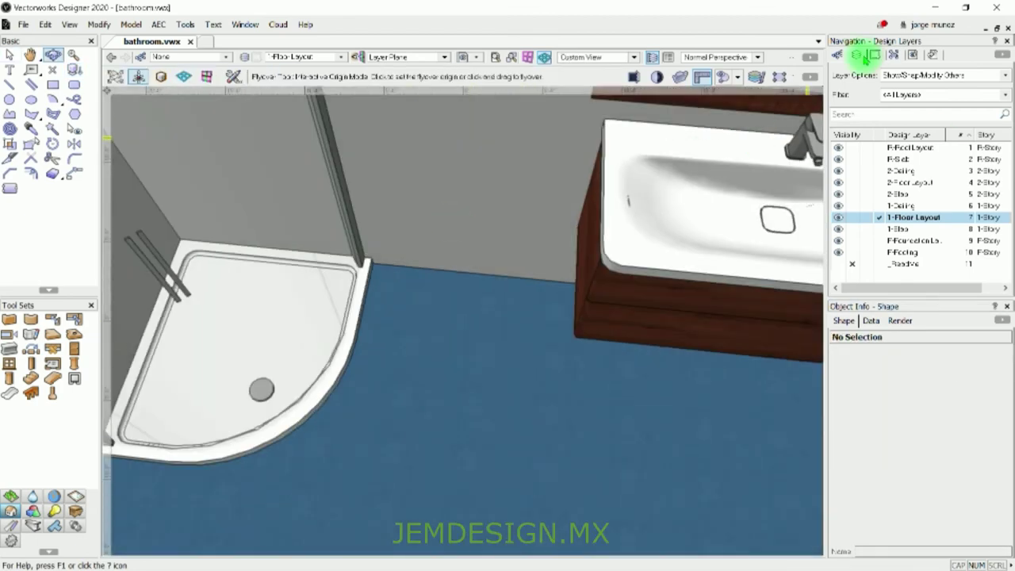
{"action": "key", "text": "ctrl+shift+o"}
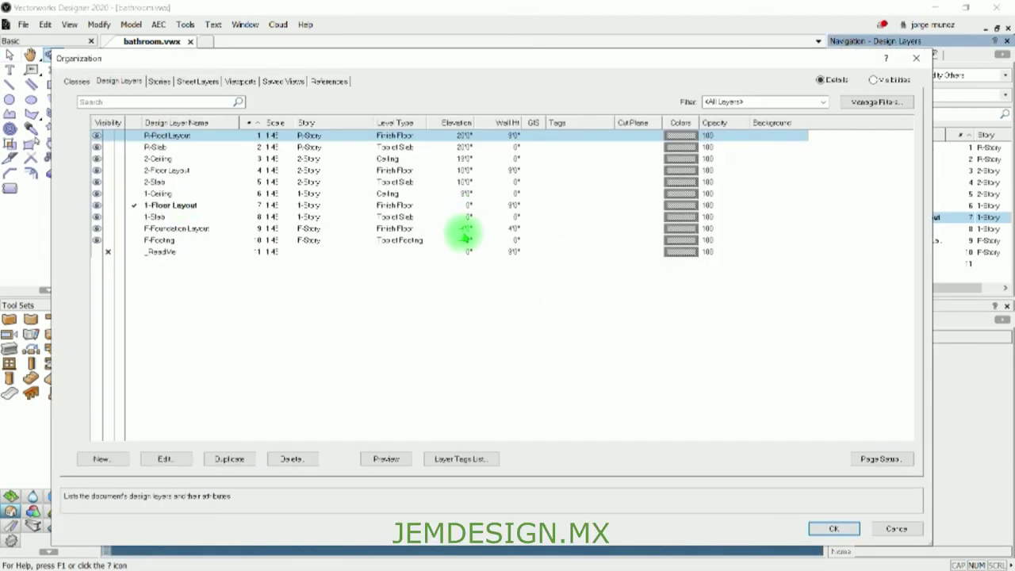
{"action": "key", "text": "Return"}
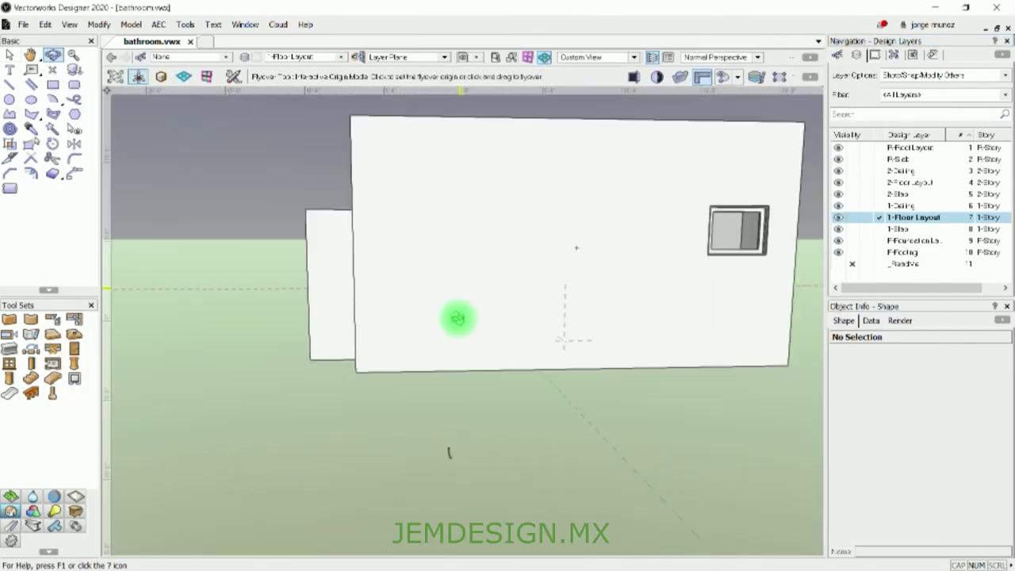
{"action": "left_click", "coordinate": [459, 421]}
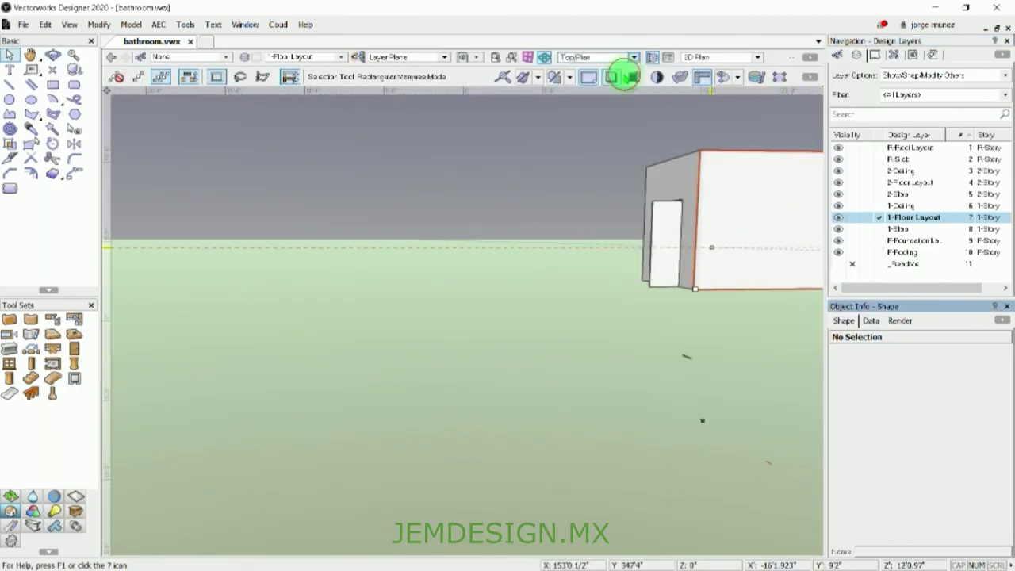
{"action": "left_click", "coordinate": [619, 75]}
Make 2-Slab the active layer, working around the sink.
{"action": "left_click_drag", "start_coordinate": [362, 151], "coordinate": [419, 240]}
{"action": "left_click", "coordinate": [291, 207]}
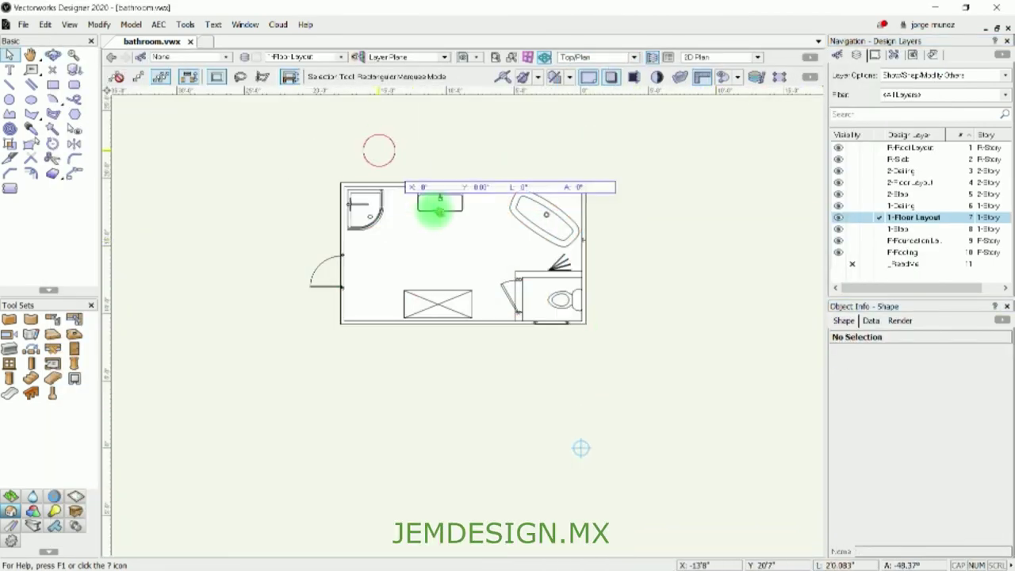
{"action": "left_click", "coordinate": [431, 208]}
{"action": "left_click", "coordinate": [875, 362]}
{"action": "left_click", "coordinate": [410, 203]}
Try rotating the towel bar parallel to the wall, then undo the rotation.
{"action": "scroll", "coordinate": [410, 204], "scroll_direction": "up", "scroll_amount": 5}
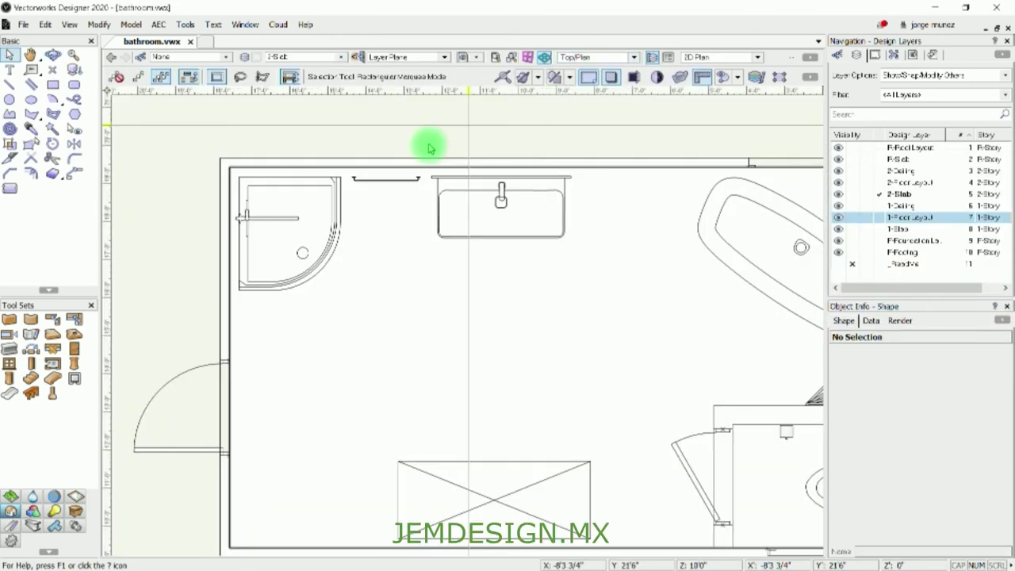
{"action": "left_click", "coordinate": [361, 171]}
{"action": "key", "text": "shift+r"}
{"action": "left_click", "coordinate": [483, 164]}
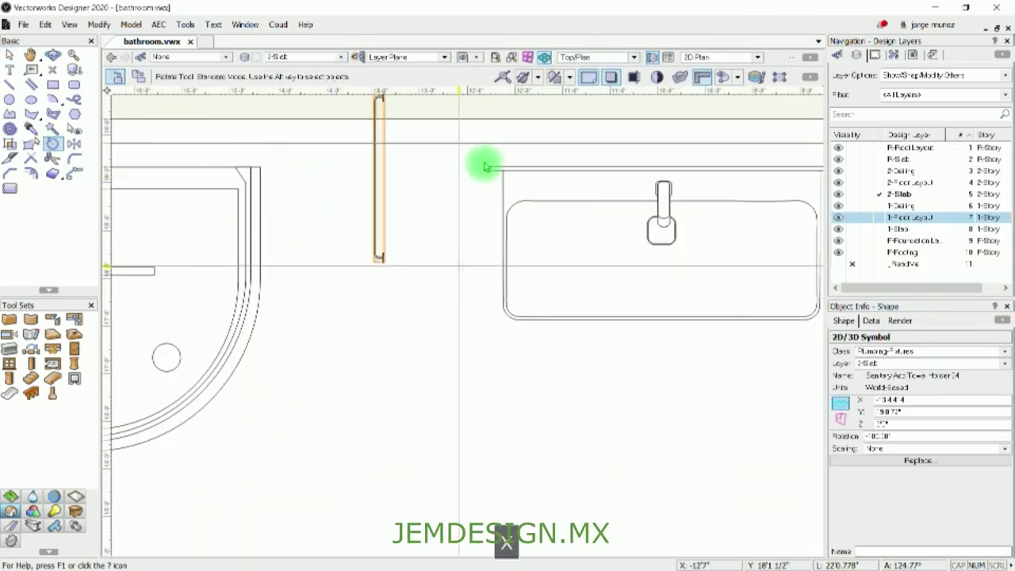
{"action": "key", "text": "ctrl+z"}
Edit the towel bar symbol twice, orbiting to inspect it in 3D between edits.
{"action": "double_click", "coordinate": [404, 171]}
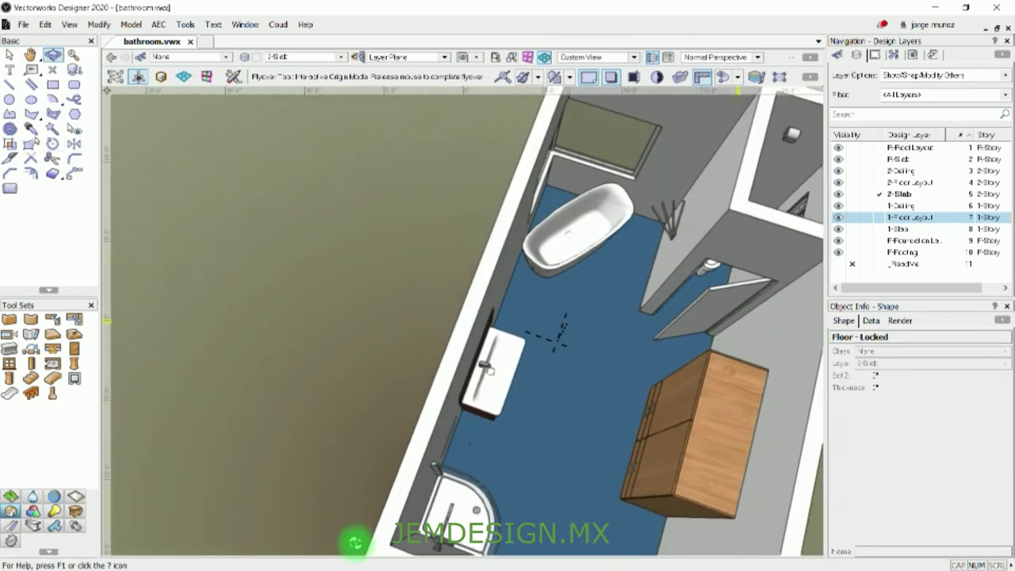
{"action": "left_click", "coordinate": [599, 57]}
{"action": "left_click", "coordinate": [599, 71]}
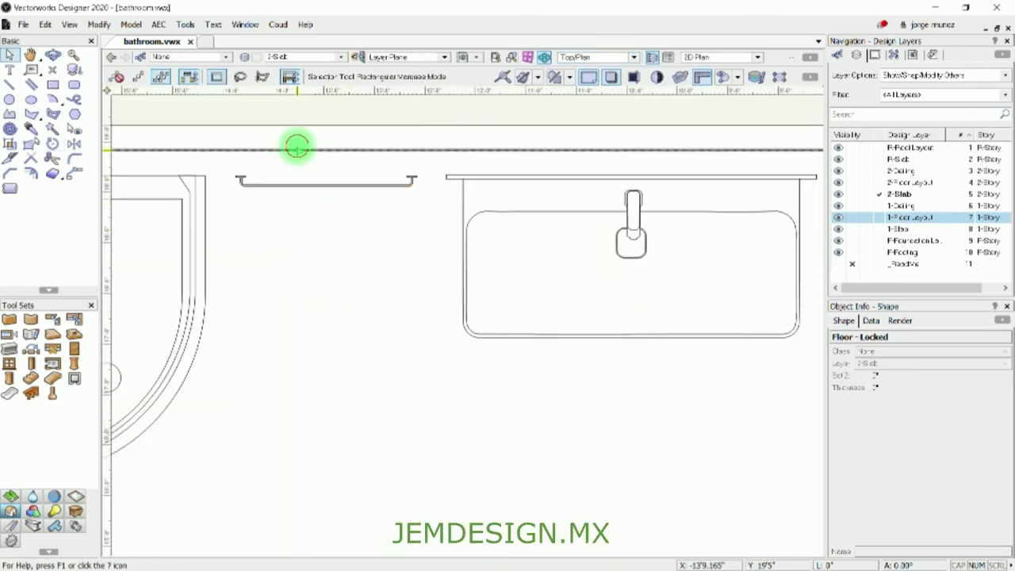
{"action": "key", "text": "shift+c"}
{"action": "left_click_drag", "start_coordinate": [442, 514], "coordinate": [368, 465]}
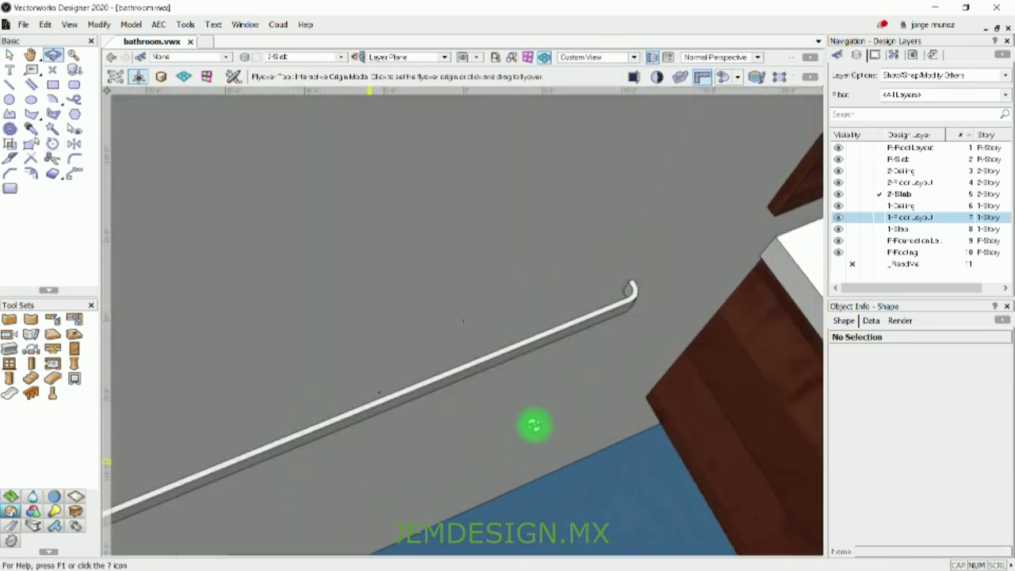
{"action": "key", "text": "ctrl+e"}
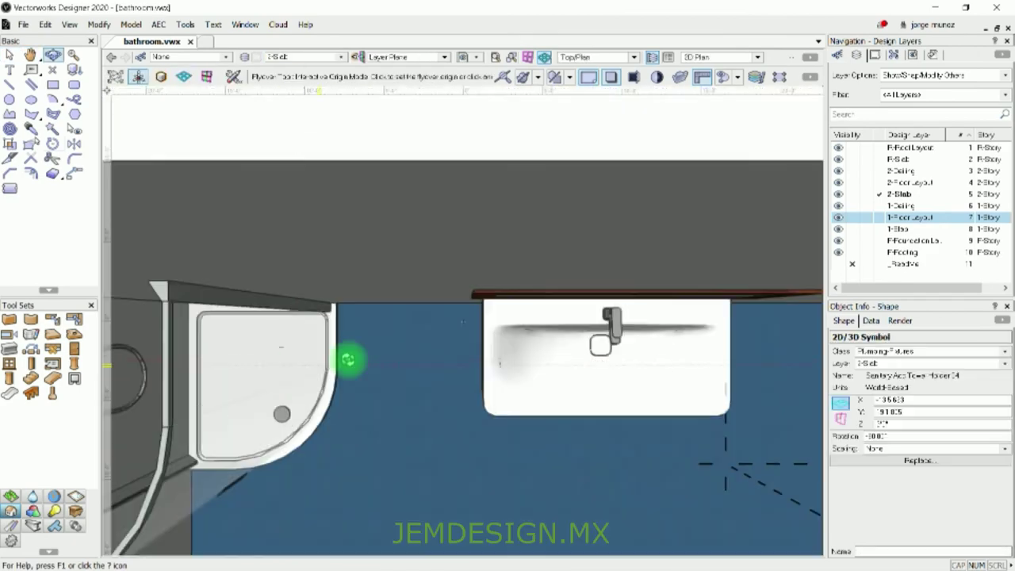
{"action": "left_click", "coordinate": [599, 57]}
{"action": "left_click", "coordinate": [599, 72]}
Fly the camera through the bathroom to a close interior view of the vanity sink.
{"action": "mouse_move", "coordinate": [386, 172]}
{"action": "left_mouse_down"}
{"action": "mouse_move", "coordinate": [302, 238]}
{"action": "mouse_move", "coordinate": [310, 100]}
{"action": "mouse_move", "coordinate": [649, 347]}
{"action": "mouse_move", "coordinate": [601, 297]}
{"action": "mouse_move", "coordinate": [552, 329]}
{"action": "mouse_move", "coordinate": [599, 333]}
{"action": "mouse_move", "coordinate": [560, 406]}
{"action": "left_mouse_up"}
{"action": "mouse_move", "coordinate": [539, 310]}
{"action": "left_mouse_down"}
{"action": "mouse_move", "coordinate": [537, 431]}
{"action": "mouse_move", "coordinate": [476, 390]}
{"action": "mouse_move", "coordinate": [725, 394]}
{"action": "left_mouse_up"}
{"action": "key", "text": "h"}
{"action": "left_click", "coordinate": [932, 54]}
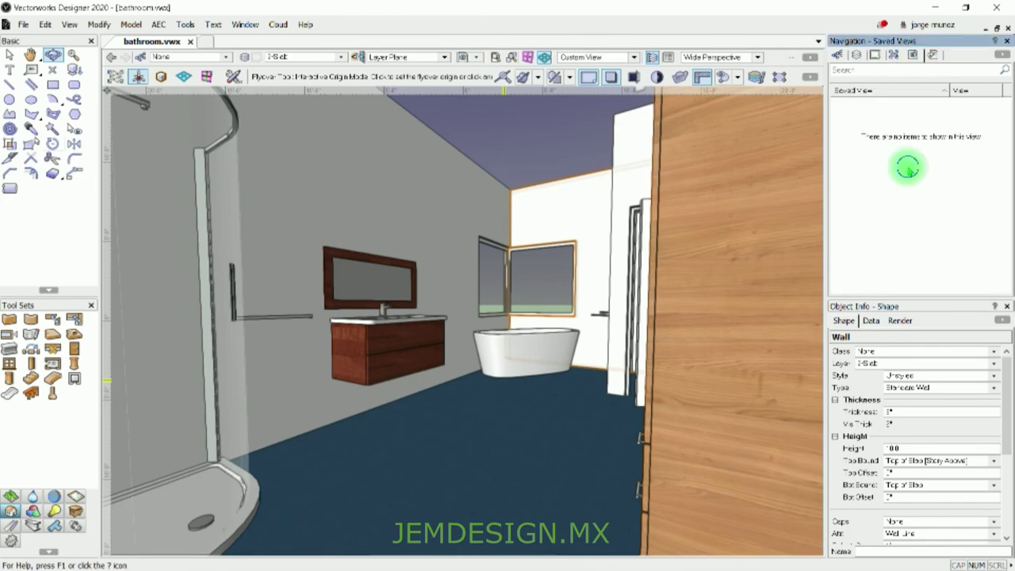
Create a viewport from the current view and walk the rendered camera up over the bathroom.
{"action": "double_click", "coordinate": [907, 205]}
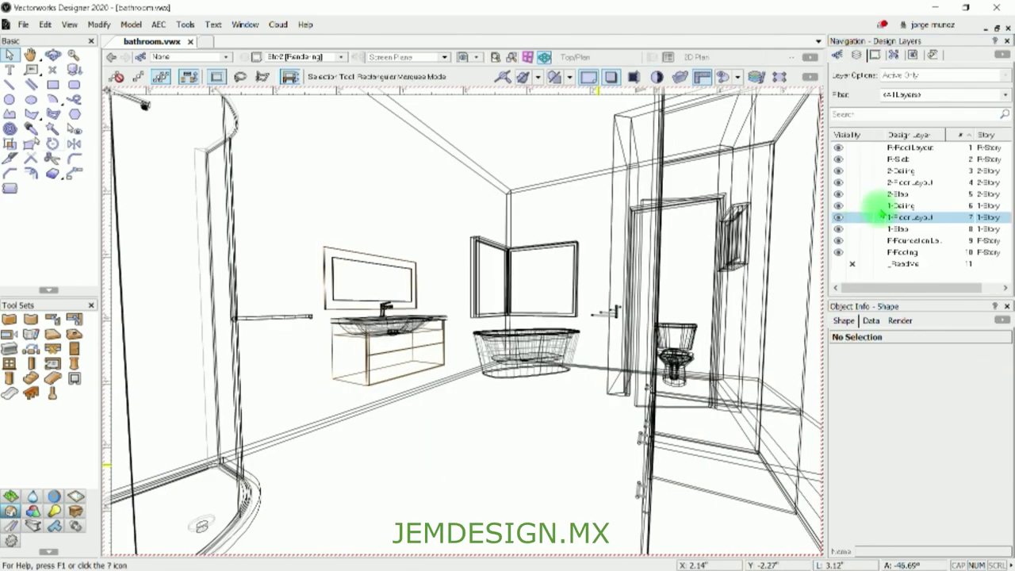
{"action": "key", "text": "shift+u"}
{"action": "key", "text": "s"}
{"action": "key", "text": "w"}
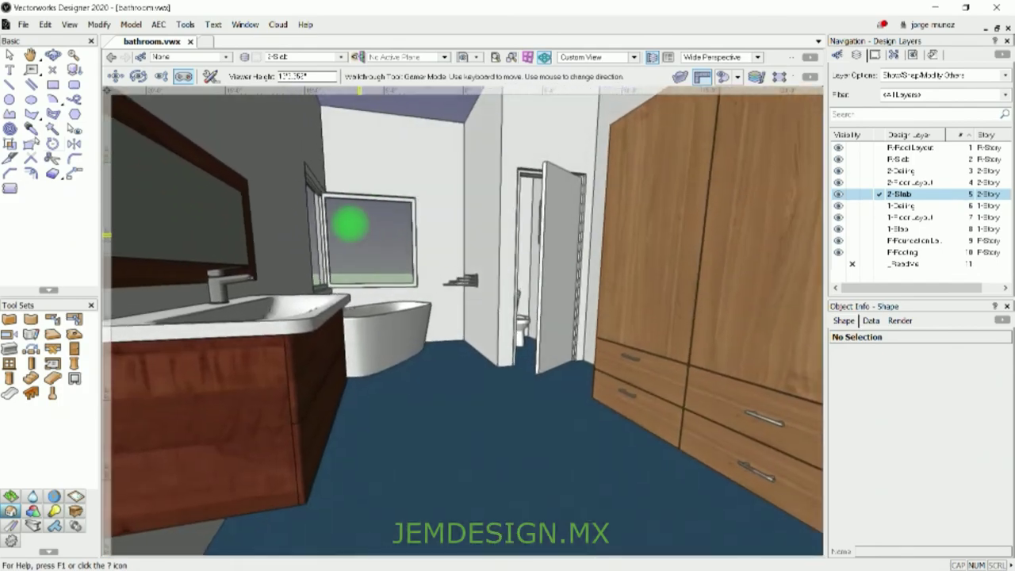
{"action": "left_click_drag", "start_coordinate": [350, 225], "coordinate": [360, 236]}
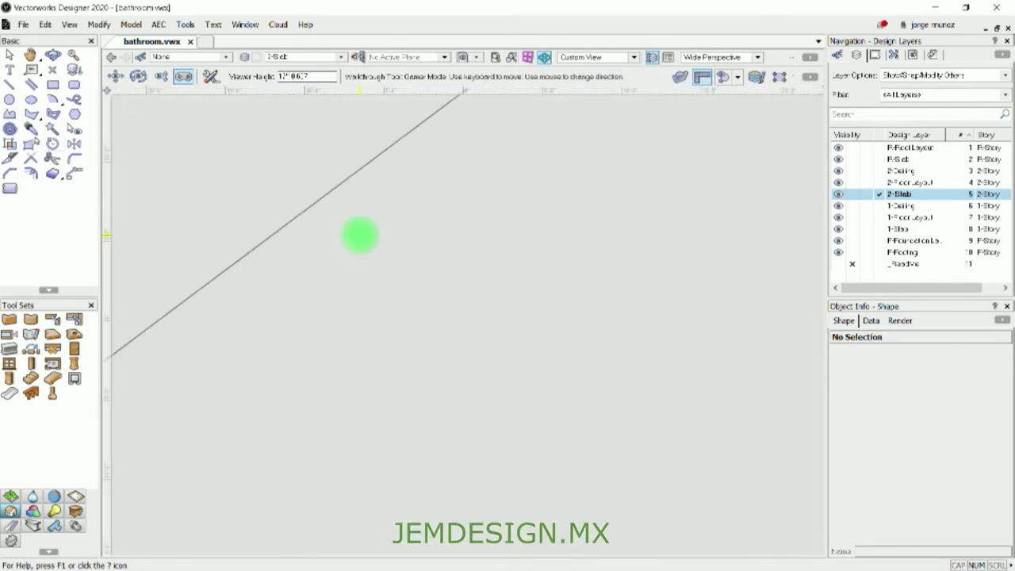
{"action": "key", "text": "a"}
{"action": "key", "text": "z"}
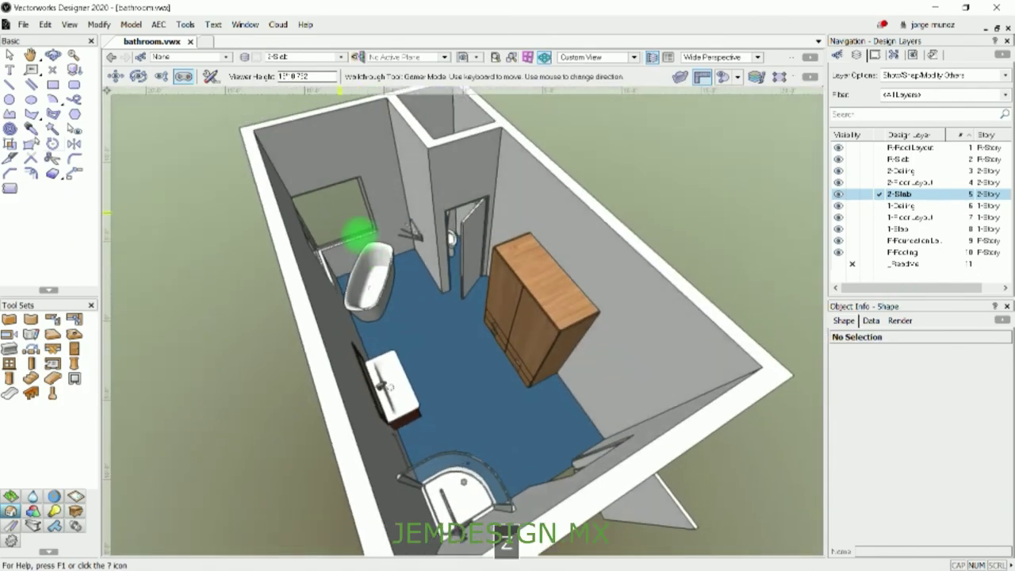
{"action": "key", "text": "x"}
Open the sheet holding the viewports and move the lower viewport left and down.
{"action": "left_click", "coordinate": [912, 55]}
{"action": "double_click", "coordinate": [912, 137]}
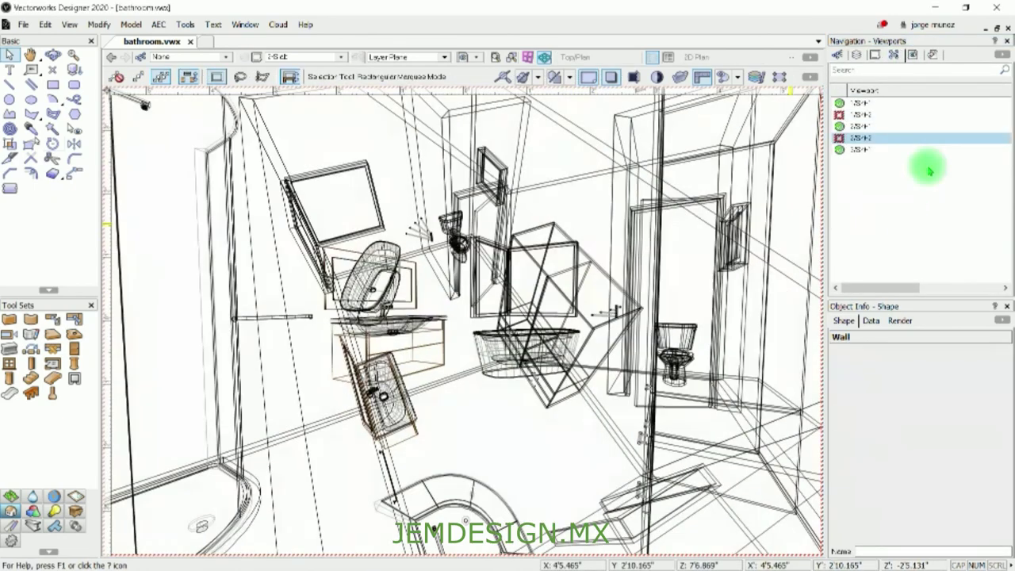
{"action": "left_click_drag", "start_coordinate": [641, 289], "coordinate": [503, 360]}
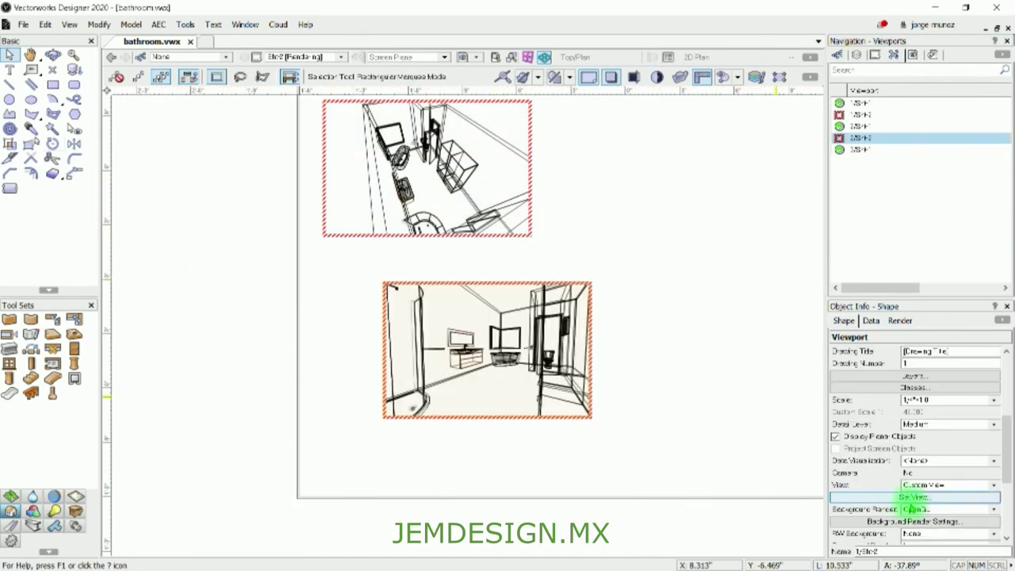
{"action": "left_click", "coordinate": [881, 412]}
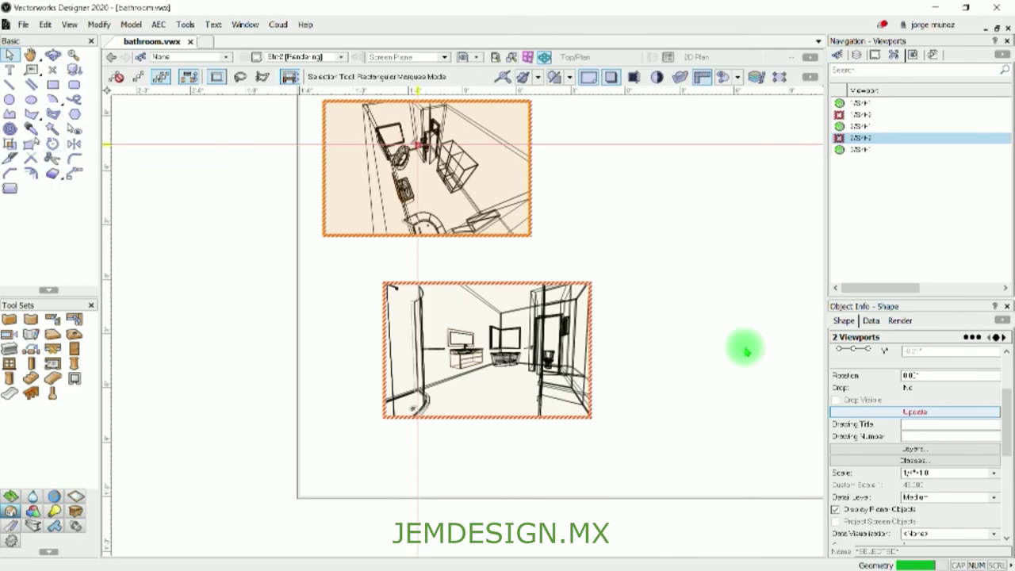